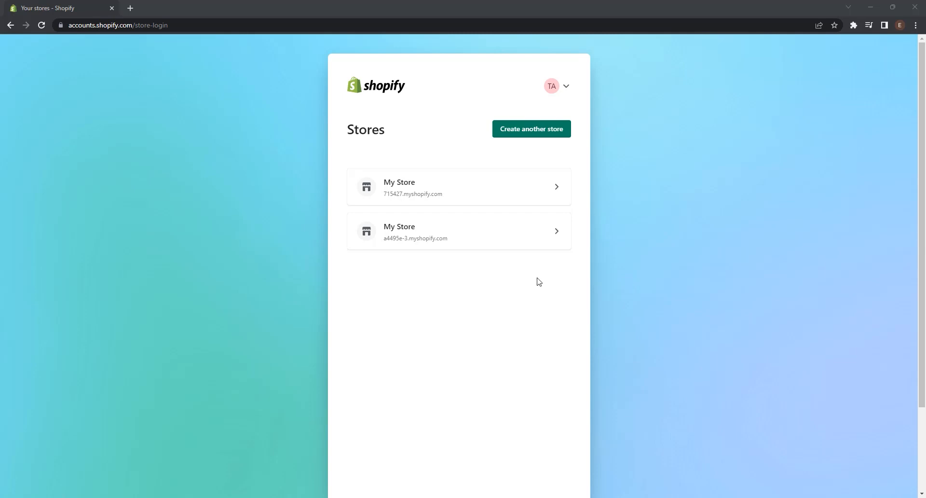
Step: Create another store and skip all of the business questionnaire
click(548, 136)
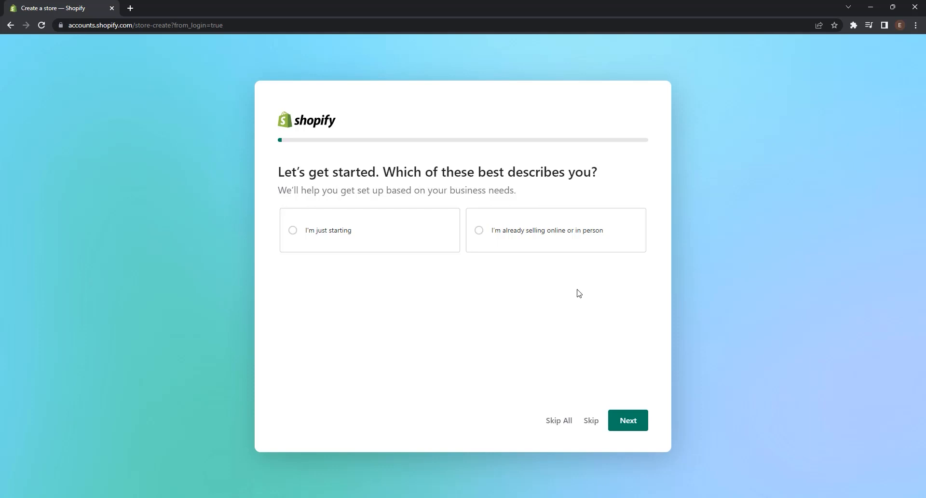
click(557, 418)
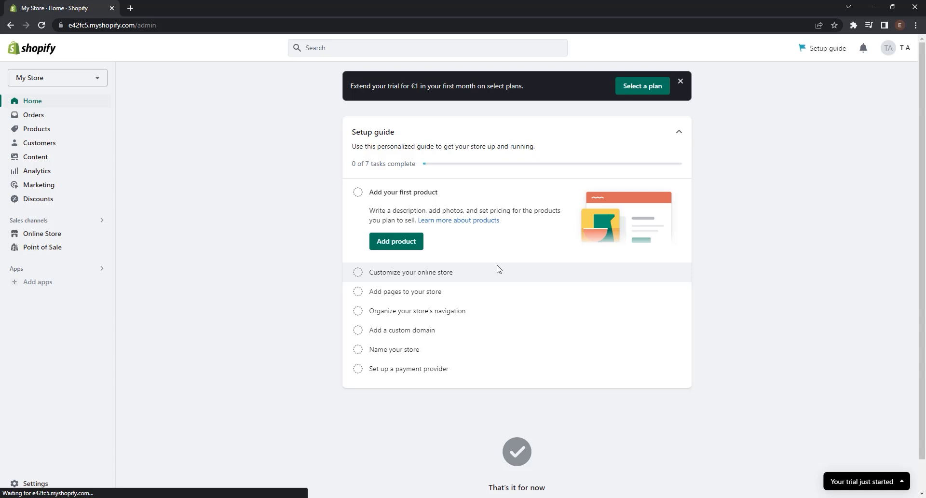
Step: Add the free Refresh theme to the online store's theme library and publish it as the current theme
click(35, 234)
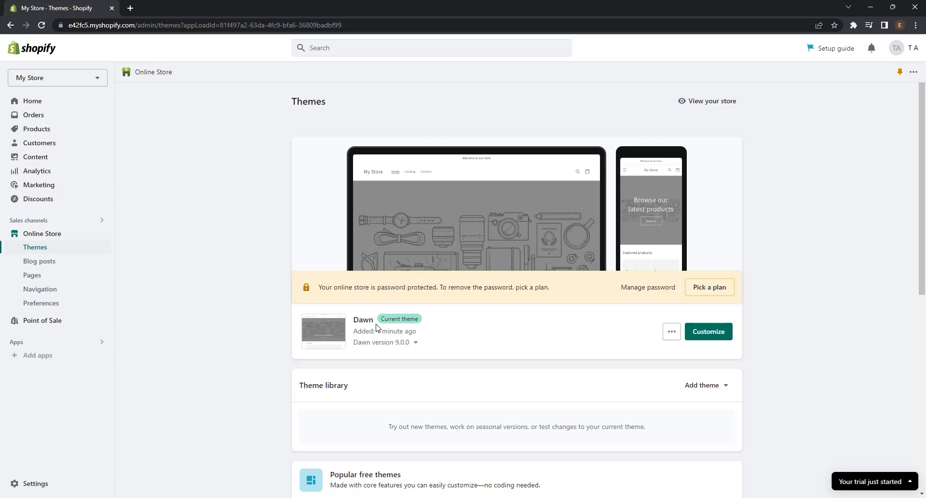
scroll(377, 327, down, 8)
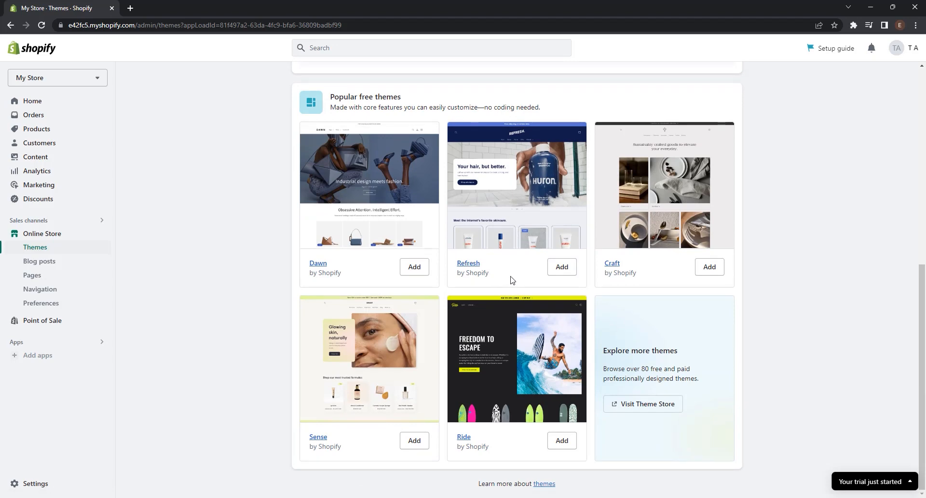
click(559, 267)
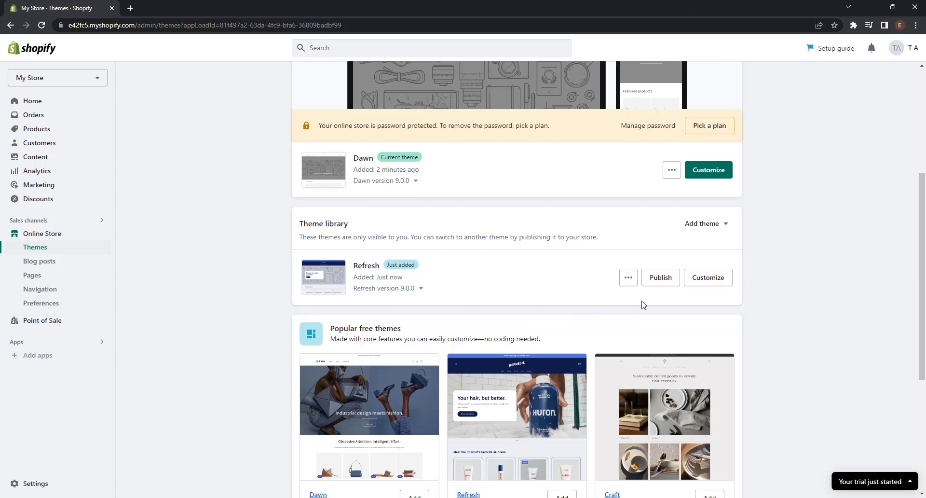
click(661, 278)
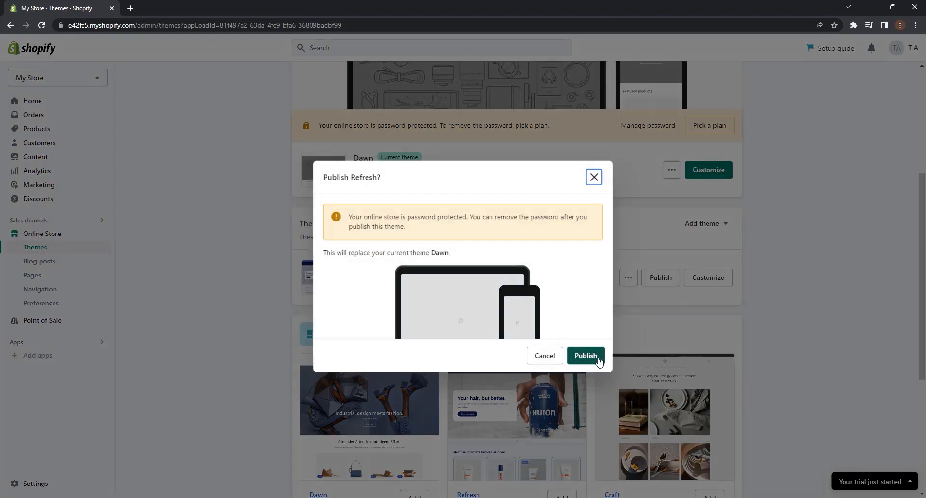
click(598, 360)
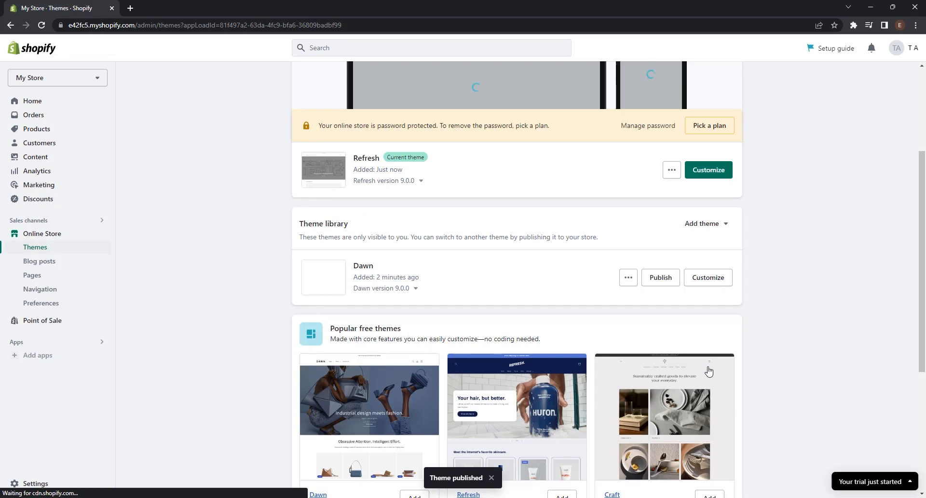
scroll(579, 295, up, 3)
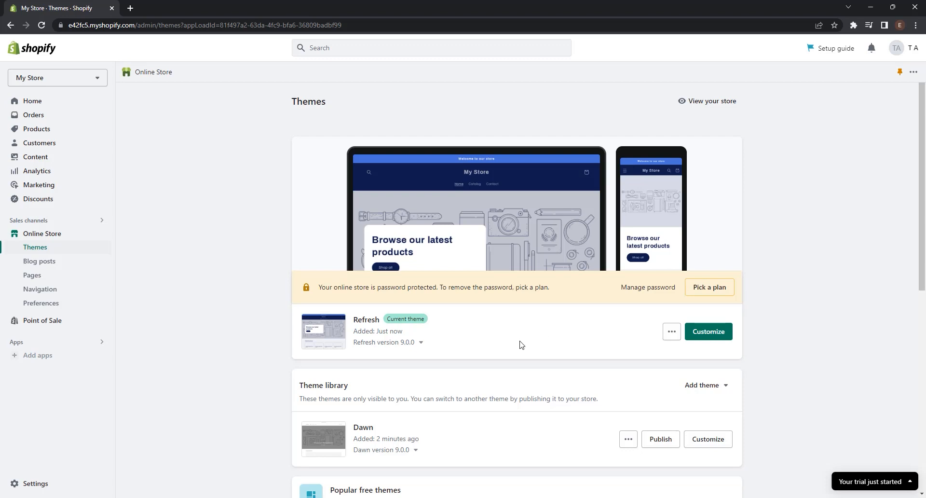
Step: Look over the Refresh theme's home page and product templates in the theme editor, and exit the editor
click(714, 331)
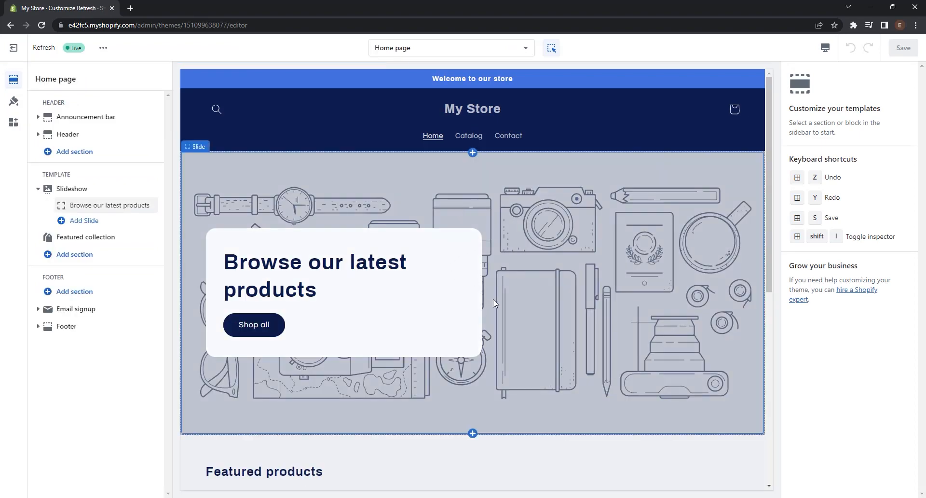
scroll(493, 303, down, 8)
scroll(493, 308, up, 8)
click(448, 52)
click(415, 131)
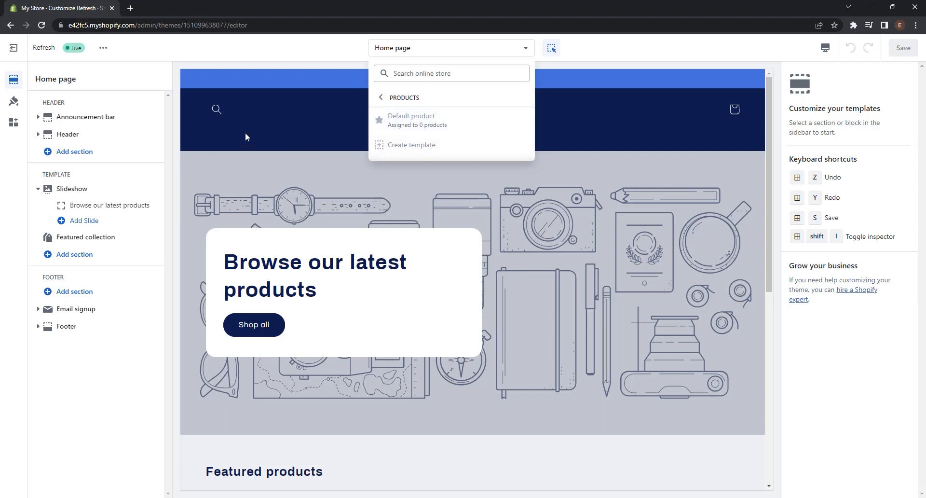
click(16, 54)
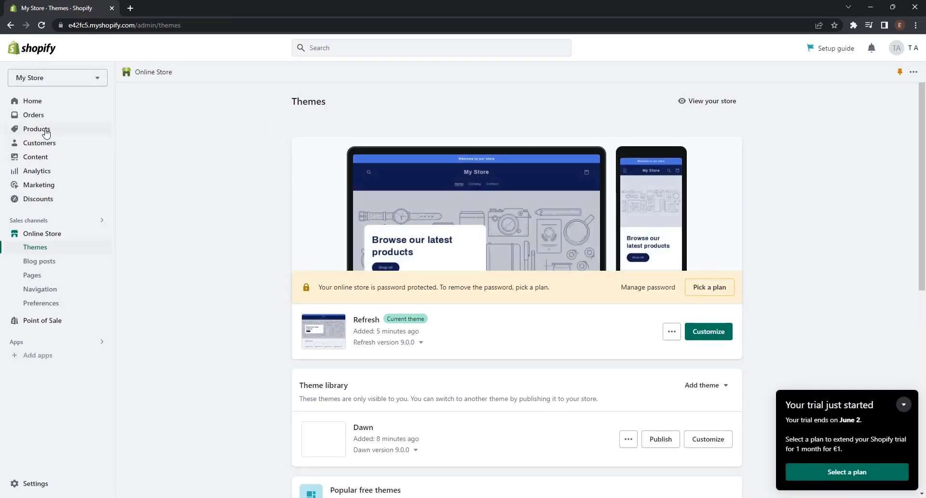
Step: Start adding a store product and look through the form's description, media, pricing, inventory, shipping and variant fields
click(45, 131)
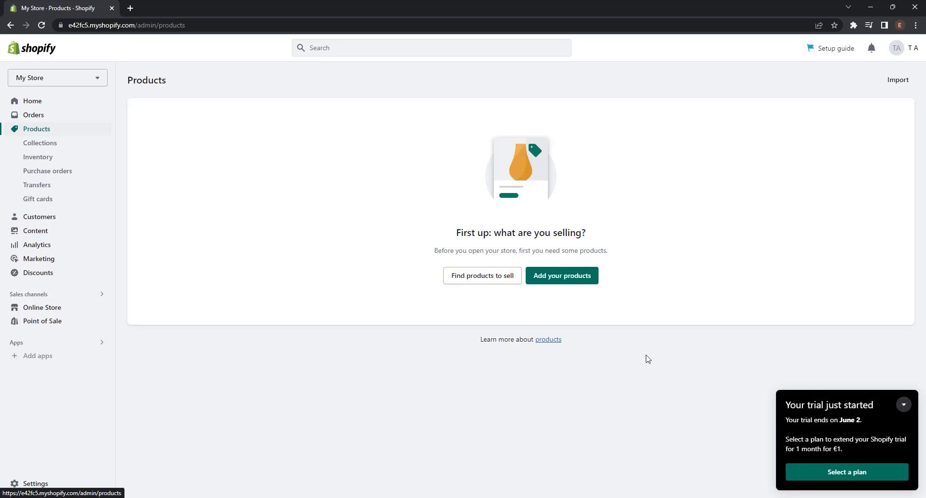
click(574, 280)
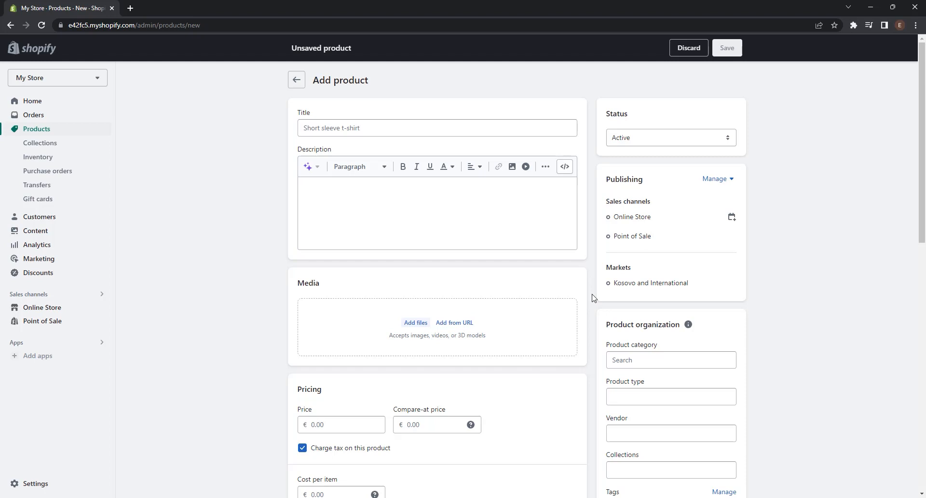
click(345, 126)
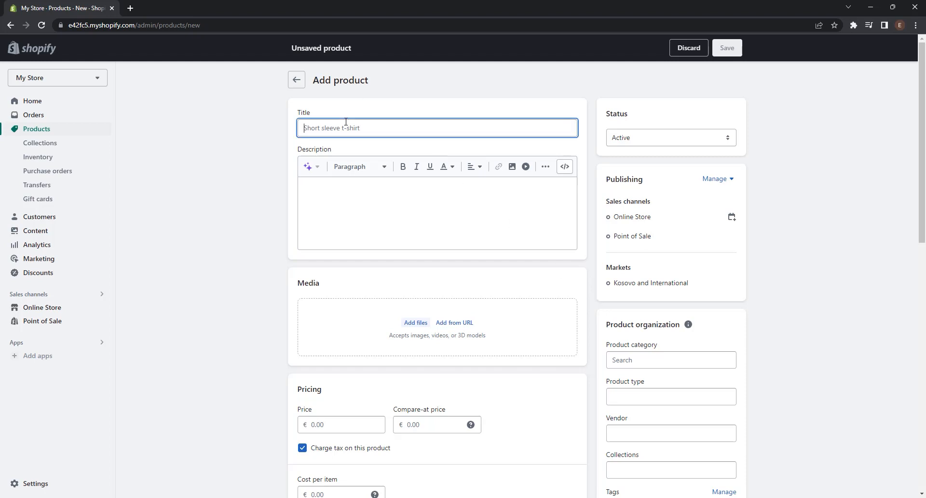
click(346, 190)
scroll(544, 264, down, 1)
scroll(544, 264, up, 1)
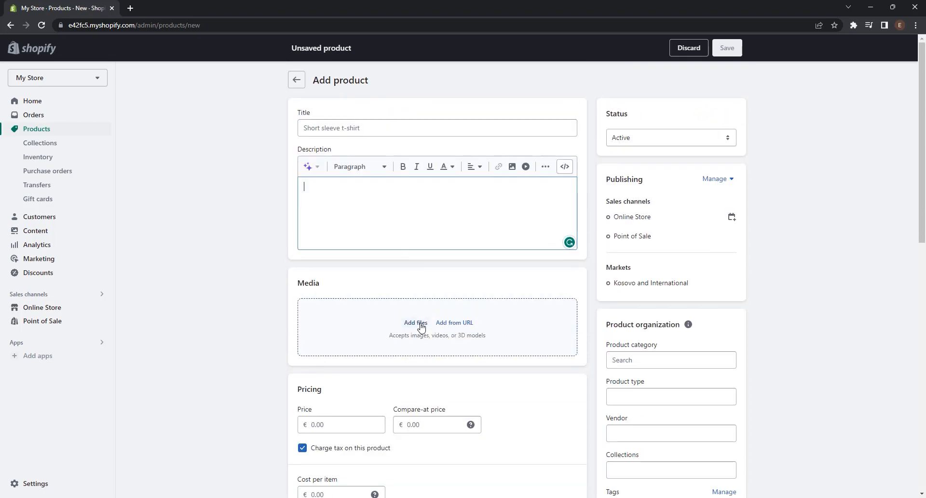
scroll(421, 324, down, 7)
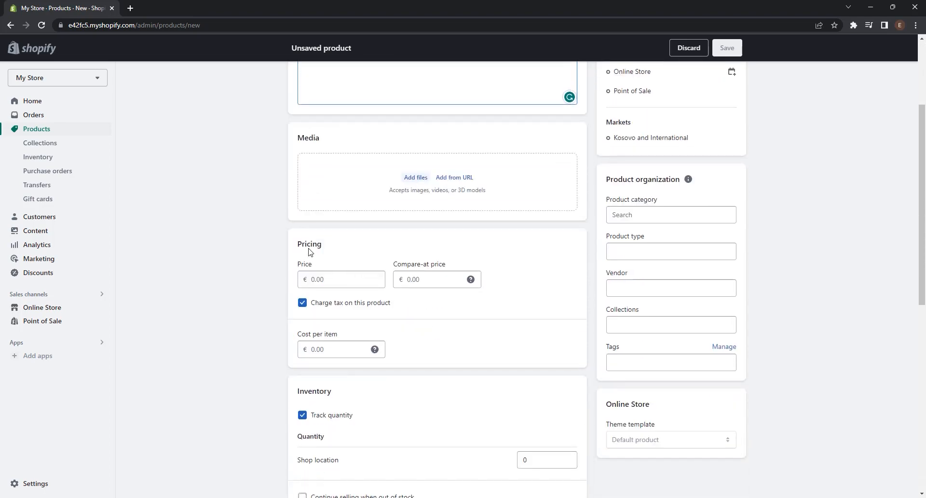
scroll(384, 258, down, 6)
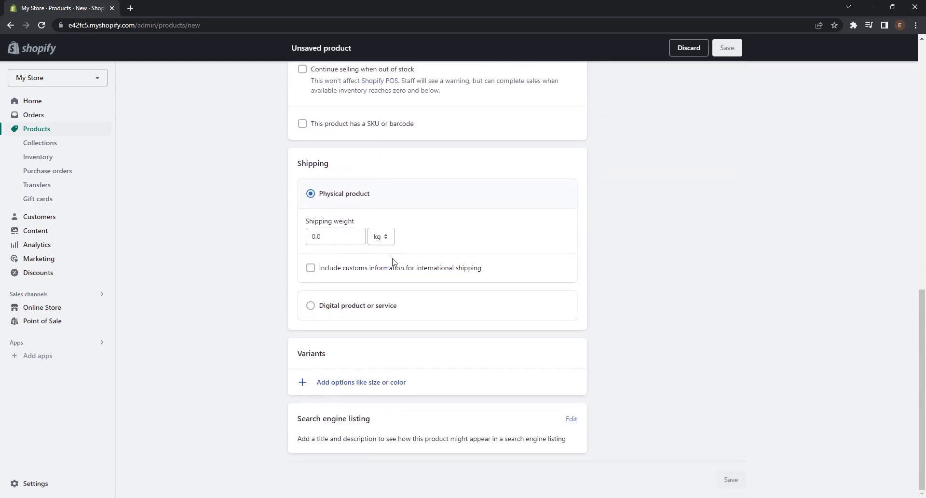
scroll(395, 261, up, 5)
scroll(395, 262, up, 8)
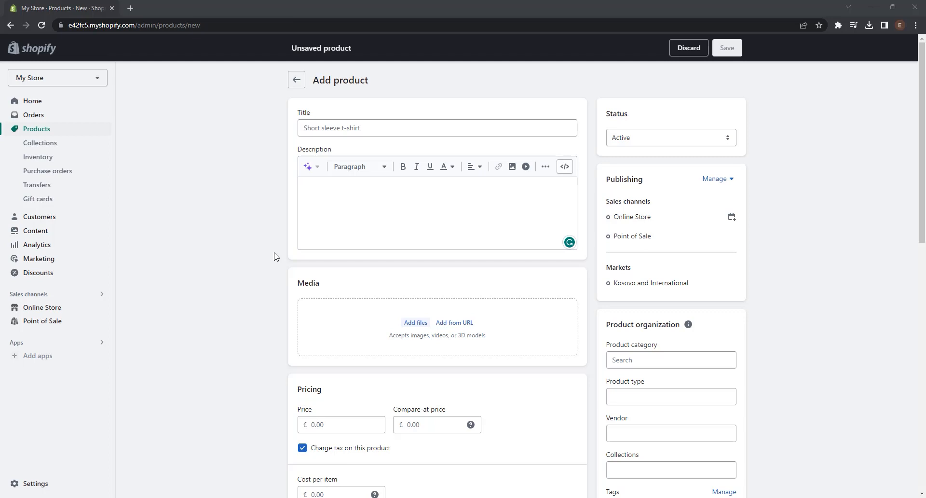
Step: Title the product Adidas Niteball, and add the description of its basketball-inspired design and four shoe photos
click(348, 129)
text(Adidas Niteball)
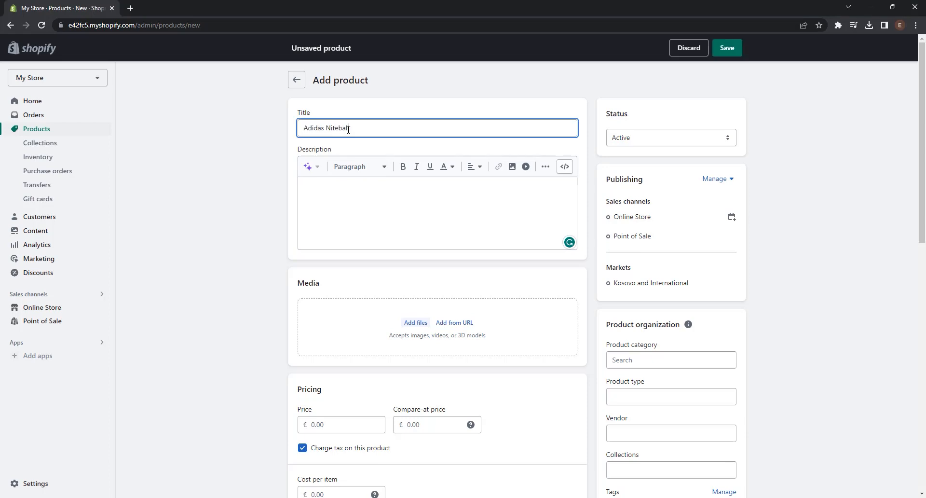
click(360, 202)
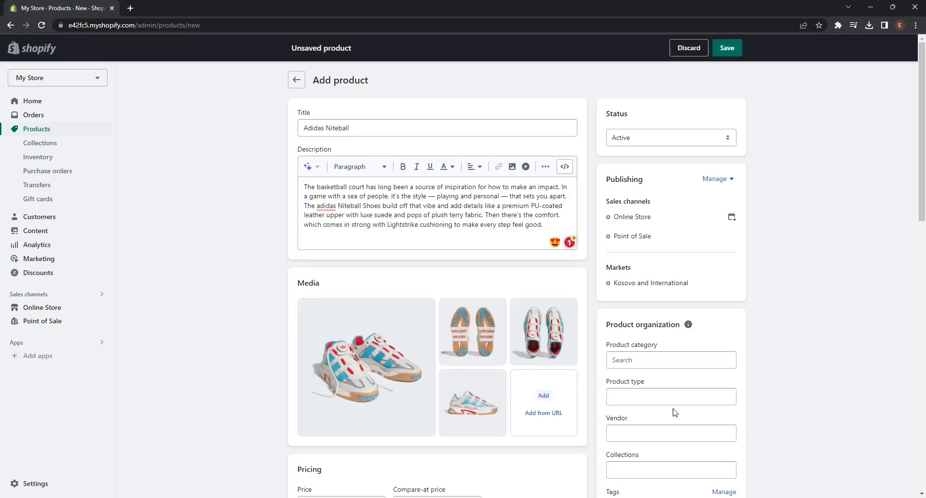
Step: Set the product's price to €130
scroll(510, 241, down, 4)
click(344, 260)
text(130)
click(432, 325)
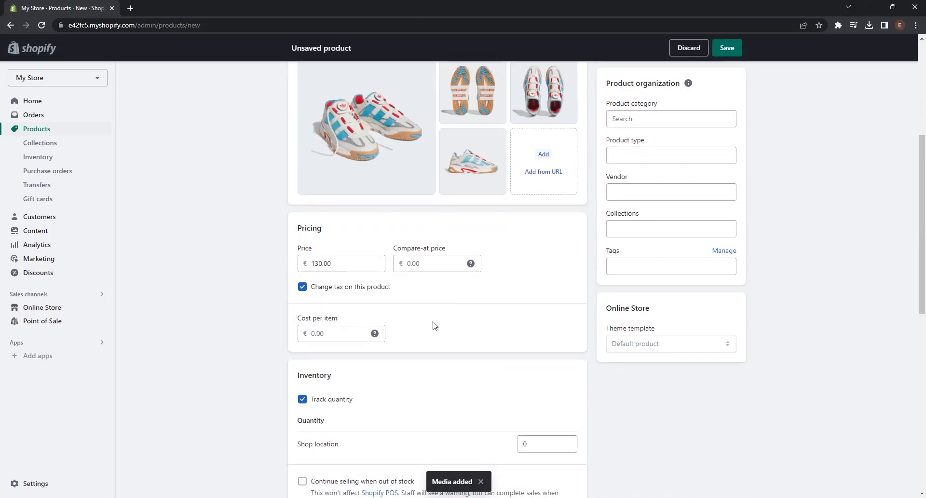
Step: Set the stock quantity at the shop location to 10 and allow selling to continue when out of stock
scroll(433, 324, down, 3)
scroll(433, 325, down, 2)
click(535, 201)
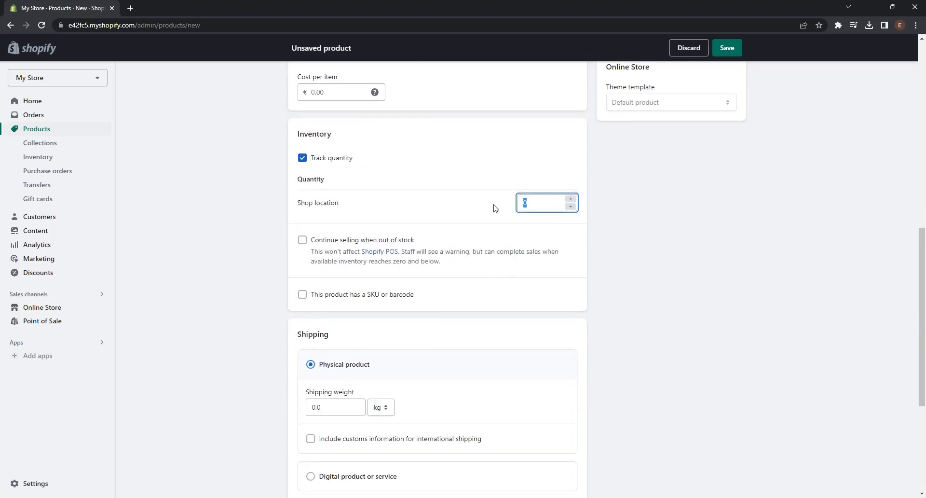
text(10)
click(323, 243)
Step: Set the physical product's shipping weight to 0.55 kg
scroll(323, 245, down, 2)
scroll(326, 223, down, 2)
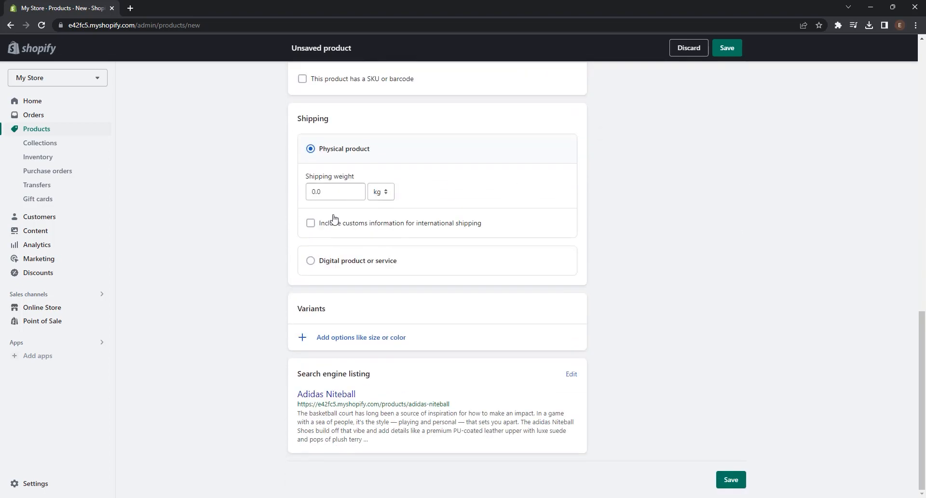
click(308, 196)
text(0.55)
click(597, 290)
Step: Set the product category and product type to Shoes and the vendor to Adidas, and save the product
scroll(598, 290, up, 3)
scroll(598, 291, up, 10)
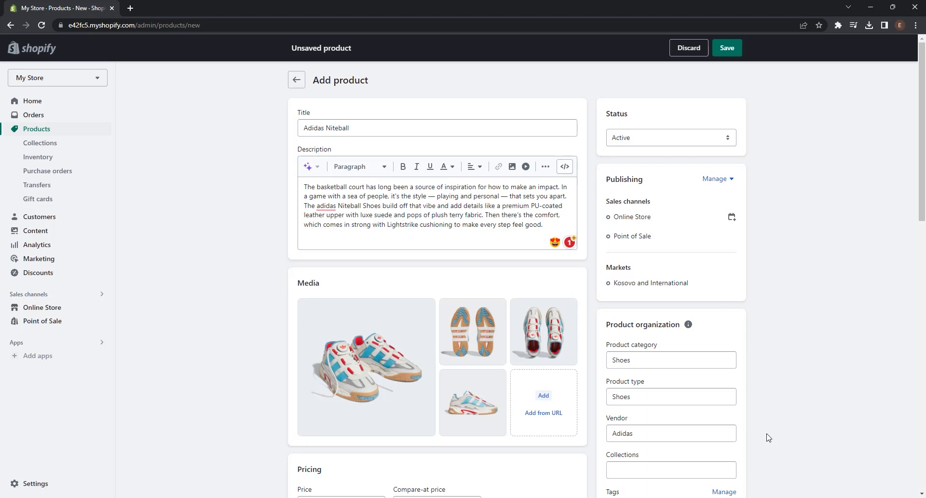
click(726, 48)
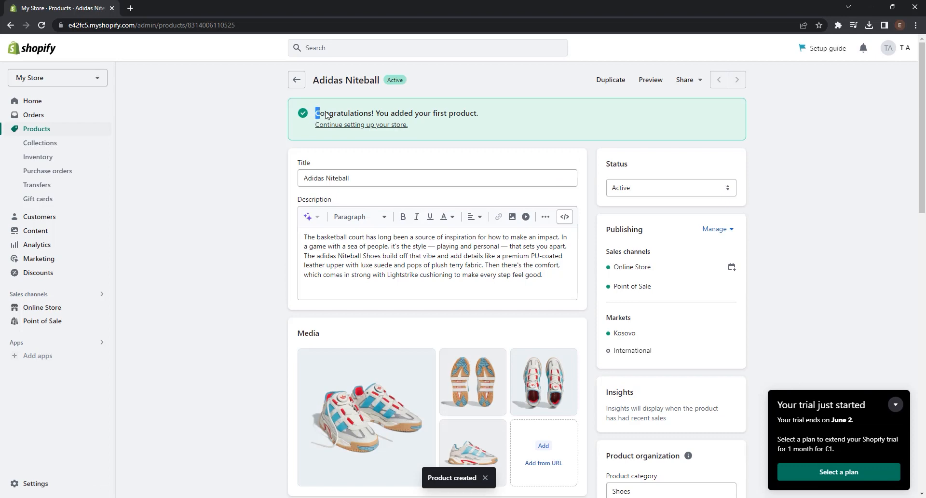
Step: Review the saved Adidas Niteball product's notice, media, pricing and organization details
drag(314, 113, 481, 115)
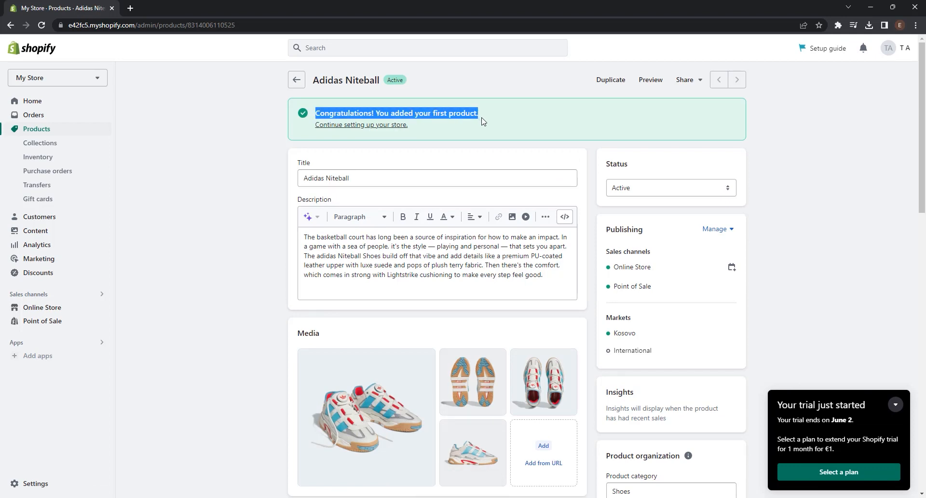
click(482, 121)
scroll(491, 235, down, 5)
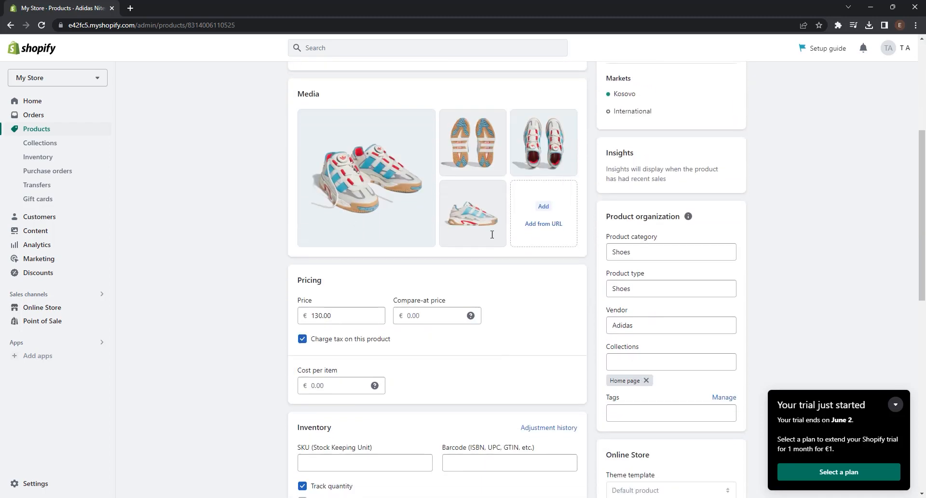
scroll(491, 234, up, 5)
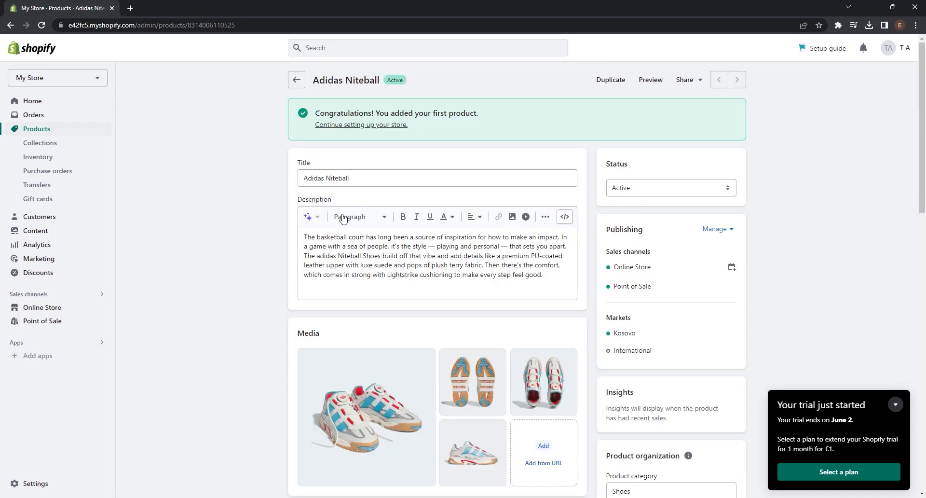
Step: Open the Refresh theme for customizing on the Default product template and look over the Adidas Niteball page preview
click(68, 311)
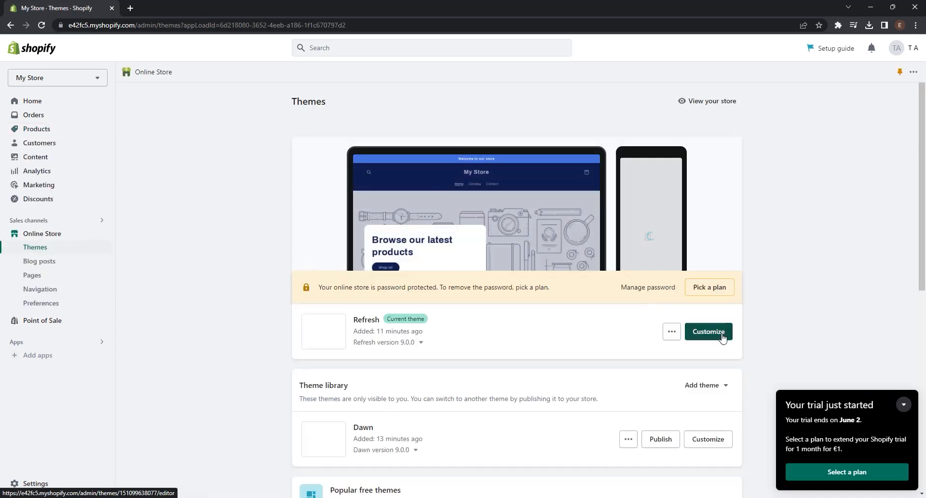
click(722, 336)
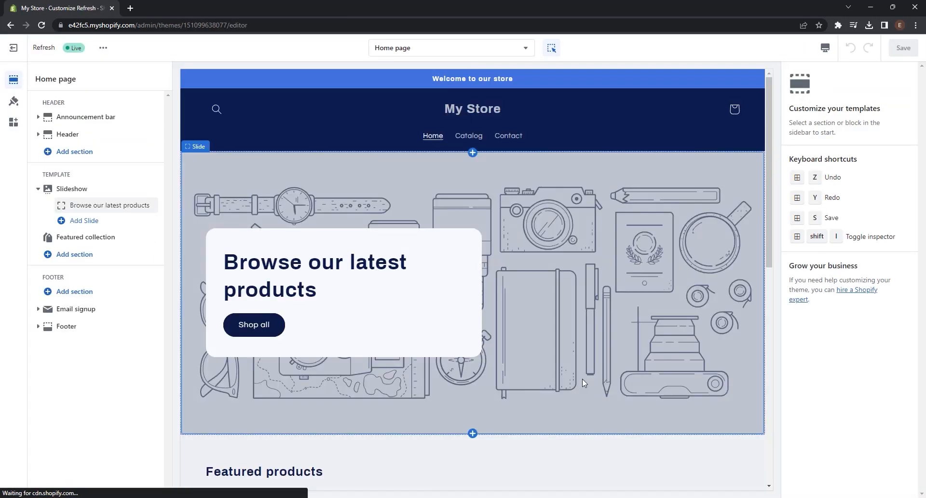
click(453, 46)
click(435, 122)
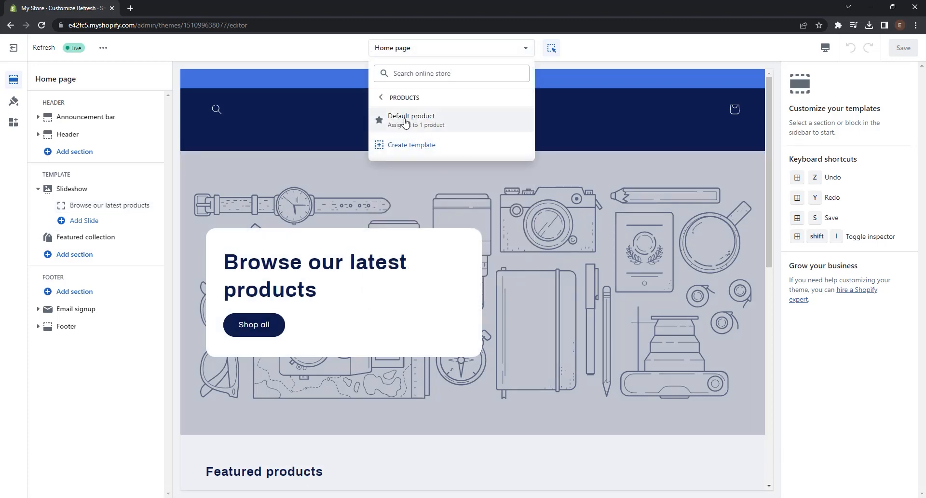
click(428, 124)
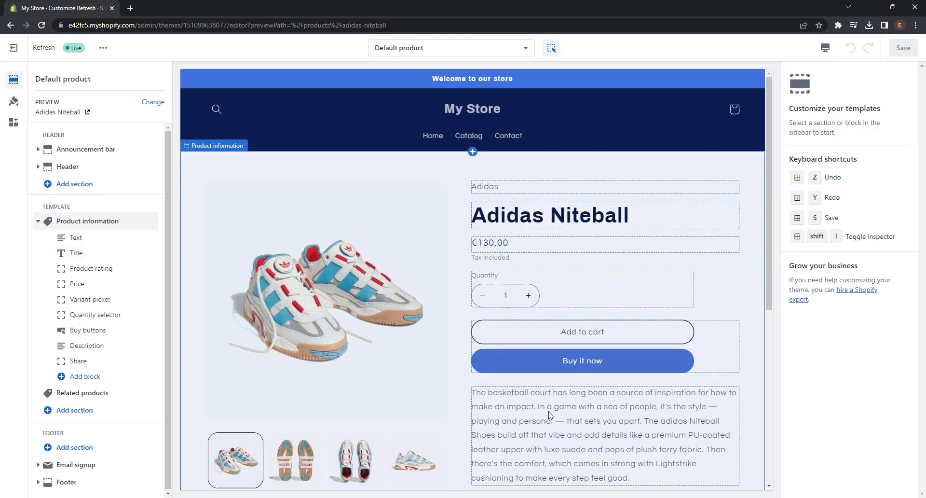
scroll(548, 415, down, 1)
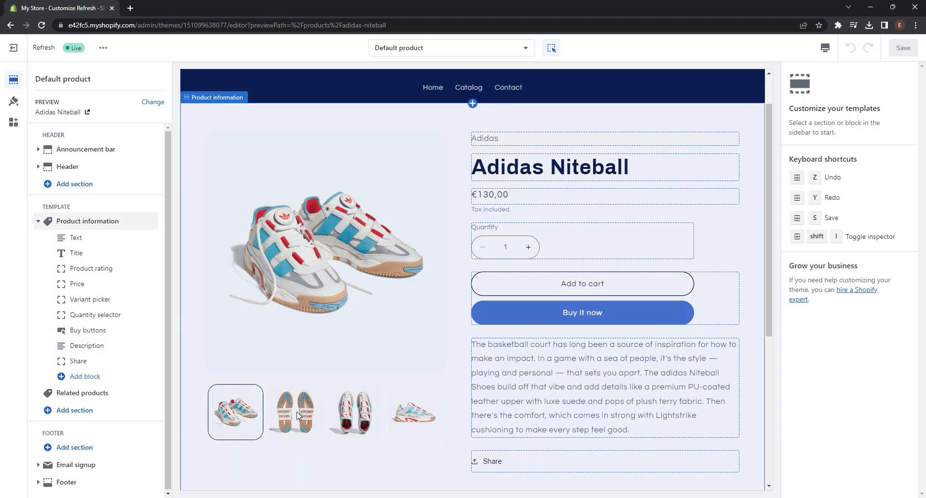
scroll(524, 366, down, 1)
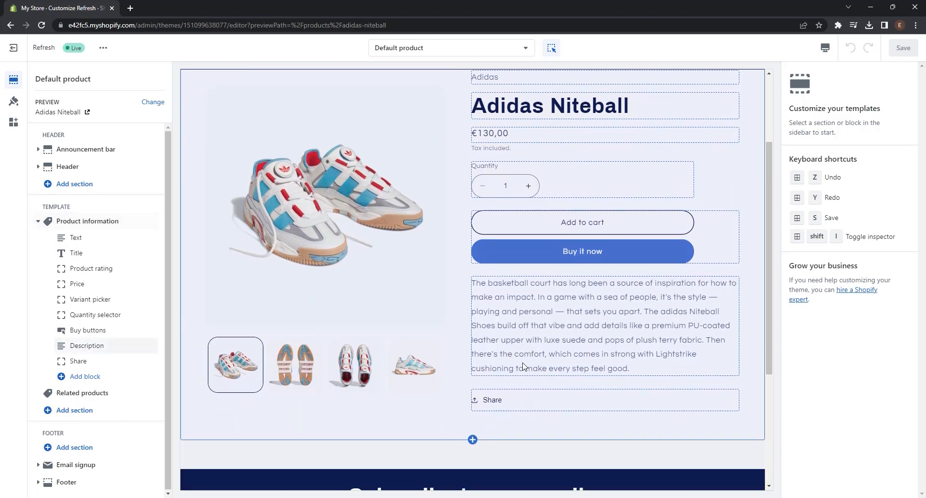
scroll(523, 366, down, 2)
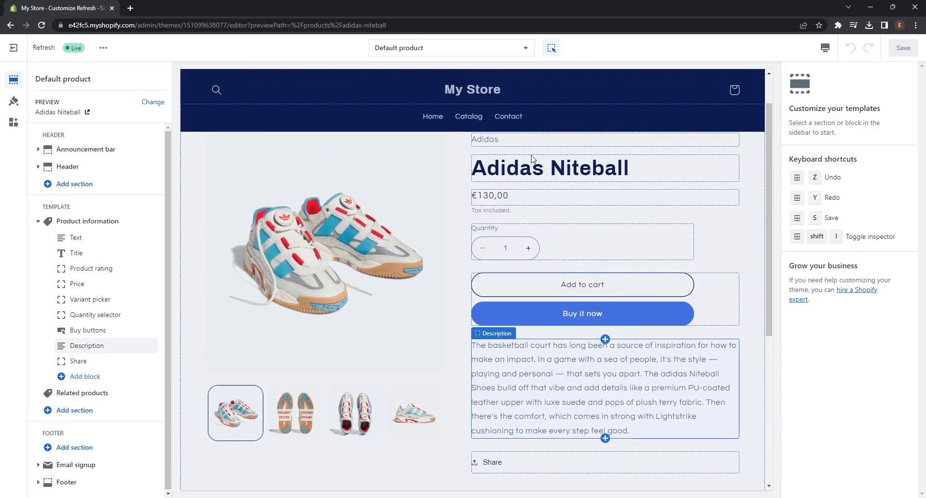
Step: Remove the Share block from the Product information section of the Default product template
scroll(281, 226, up, 1)
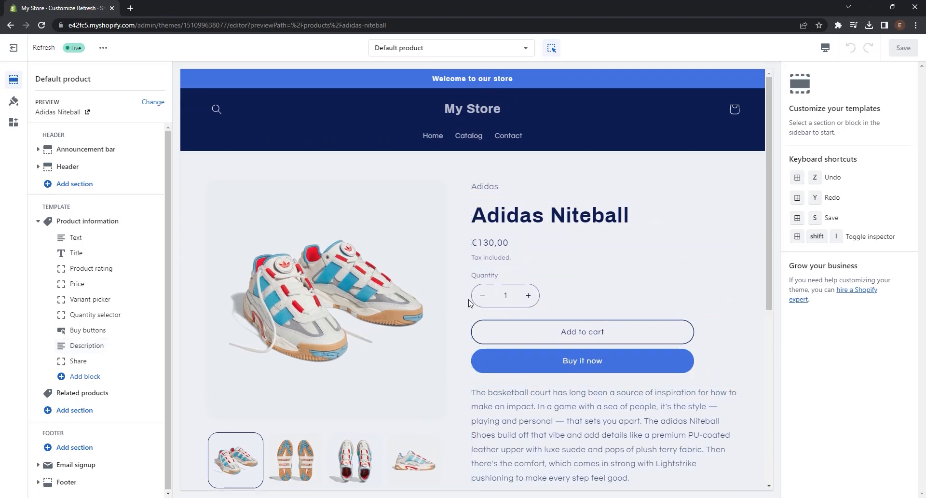
click(458, 309)
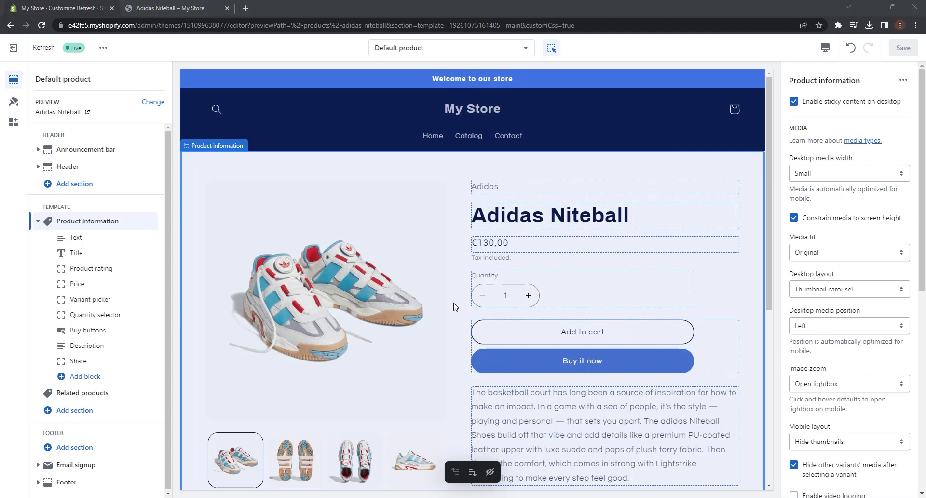
scroll(453, 306, down, 3)
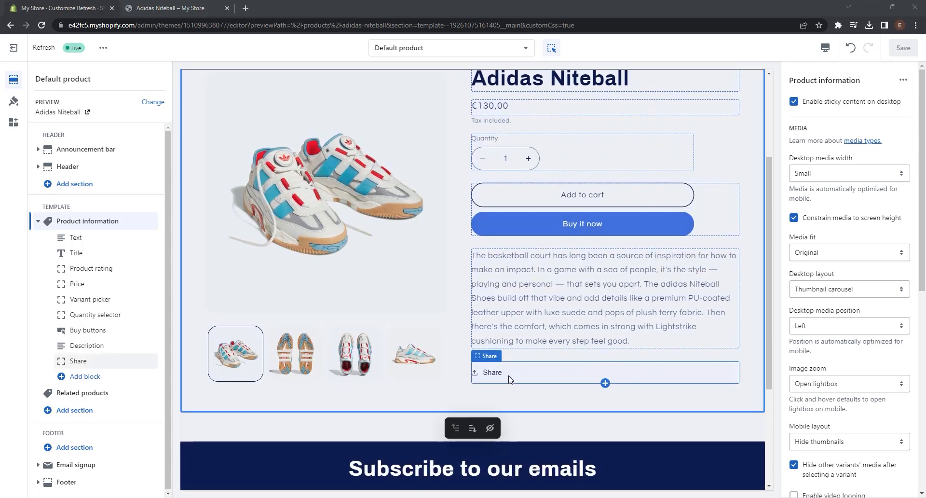
click(510, 379)
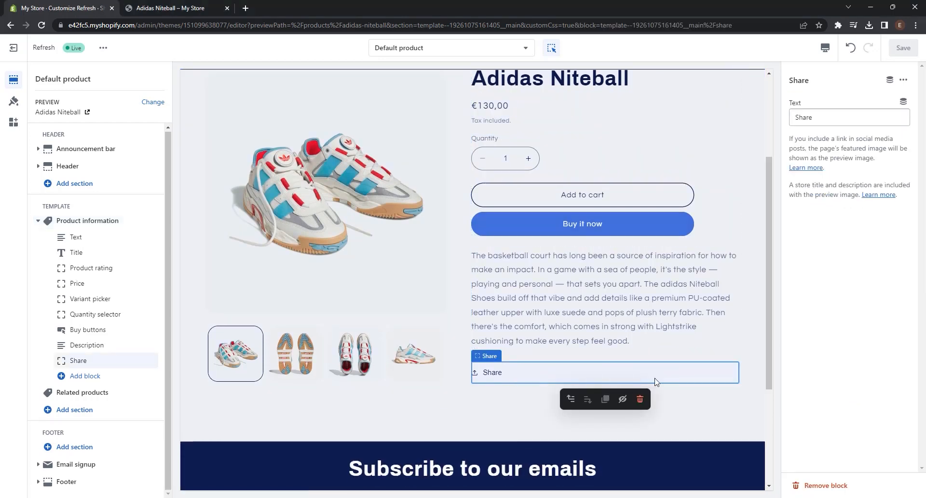
click(640, 399)
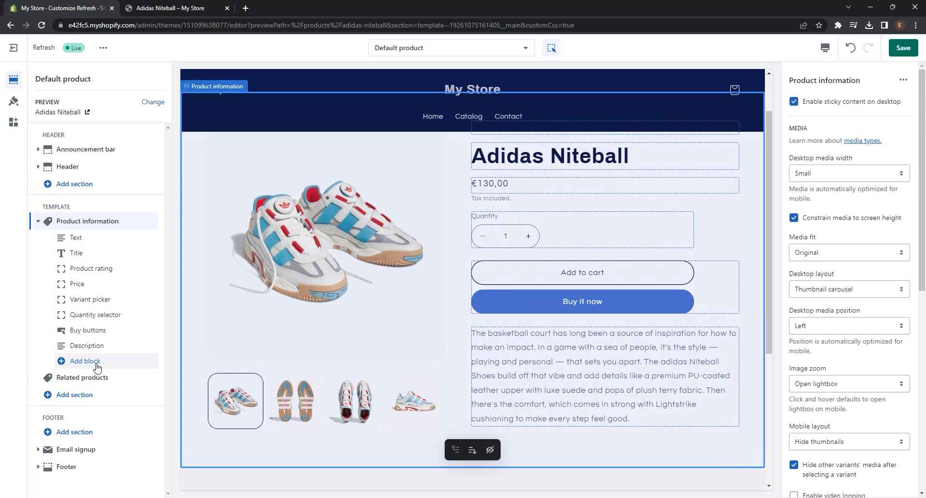
Step: Add an Icon with text block to the Product information section and set its layout to Vertical
click(96, 366)
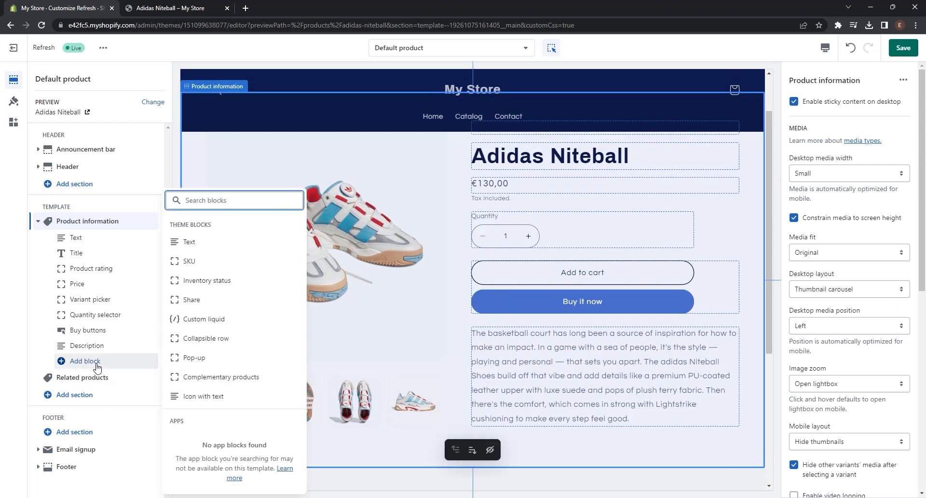
click(230, 400)
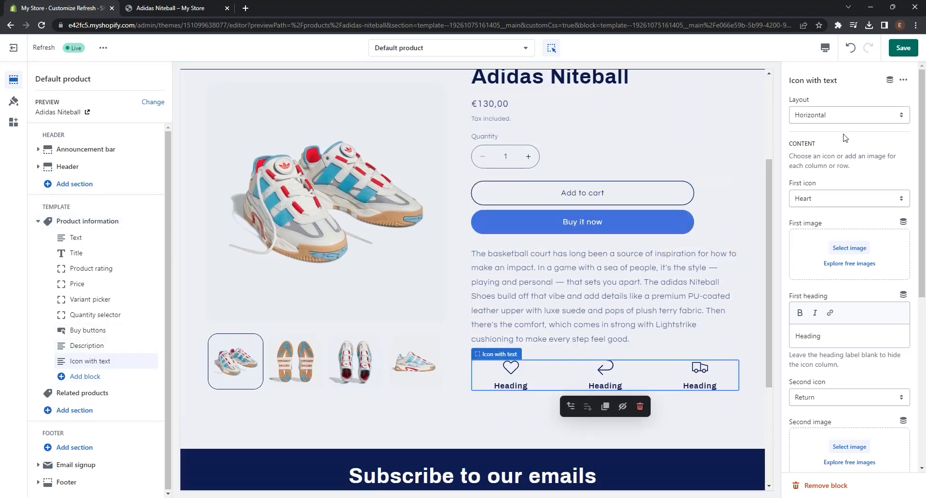
click(836, 120)
click(818, 135)
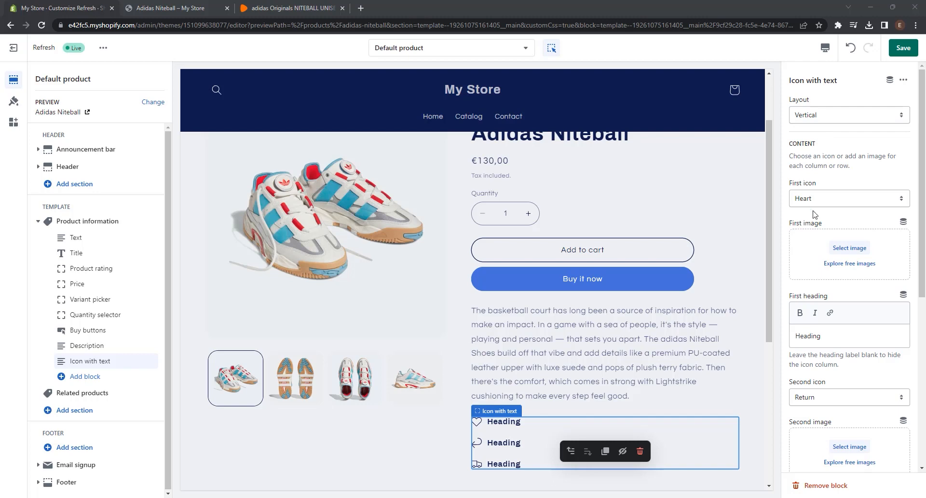
Step: Set the first heading of the Icon with text block to "Free Shipping" and its icon to Truck
drag(828, 337, 792, 337)
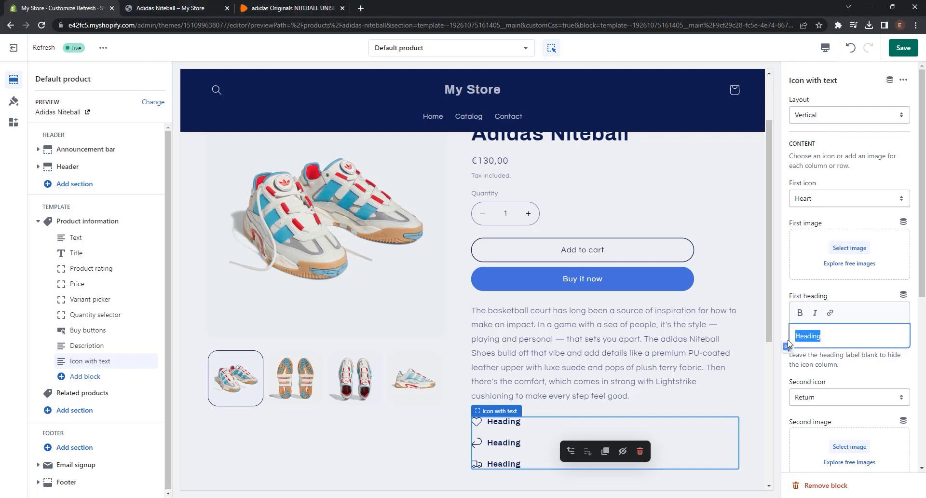
text(Free Shipp)
click(835, 199)
scroll(835, 301, down, 8)
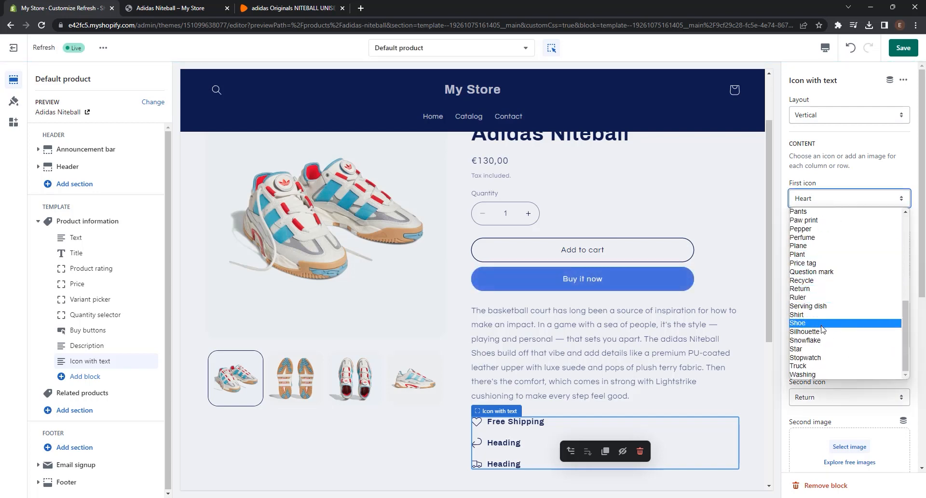
click(815, 366)
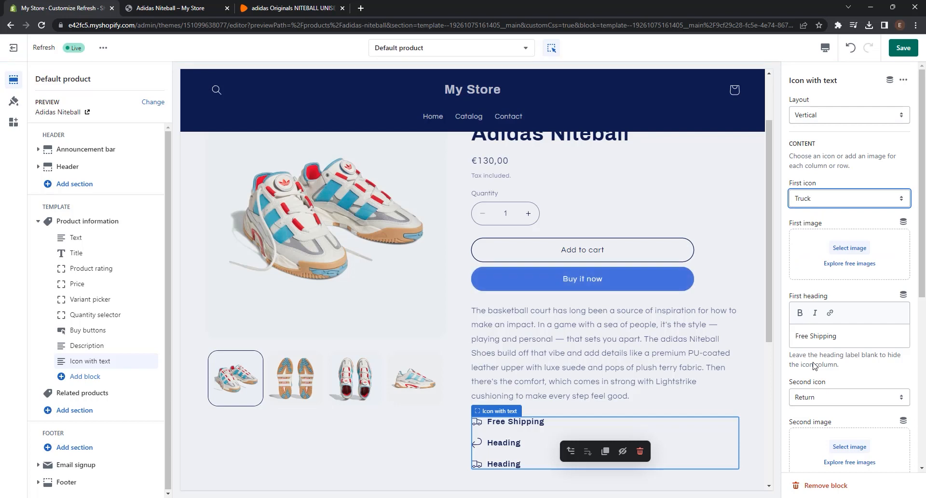
Step: Set the block's second heading to "2-5 Business Days" and the second icon to Lightning bolt
scroll(670, 321, down, 2)
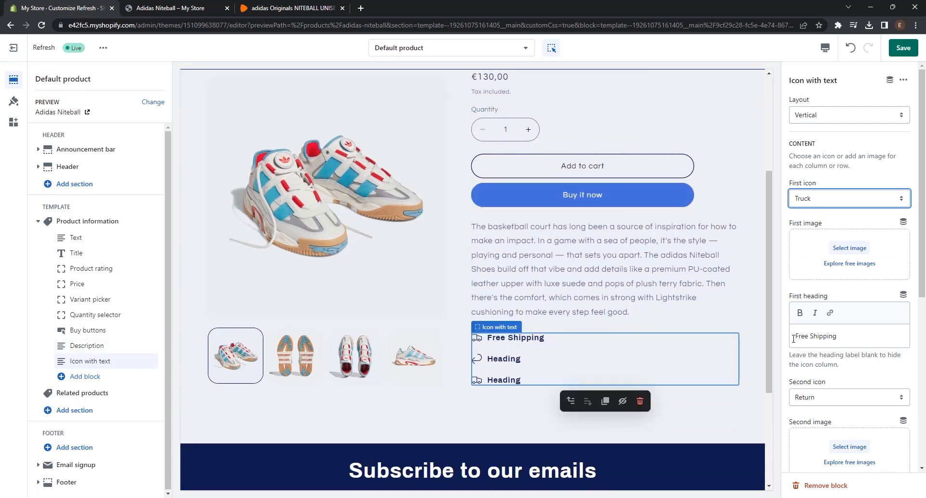
scroll(844, 289, down, 5)
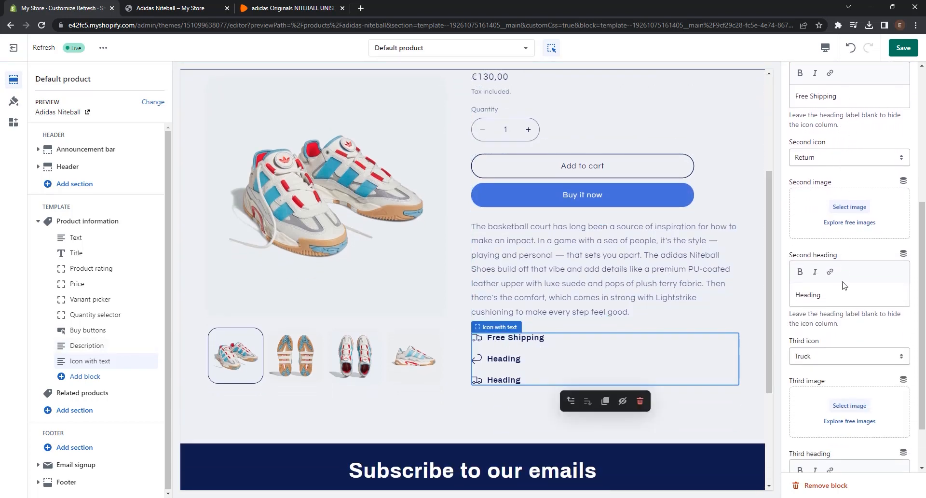
drag(842, 297, 775, 299)
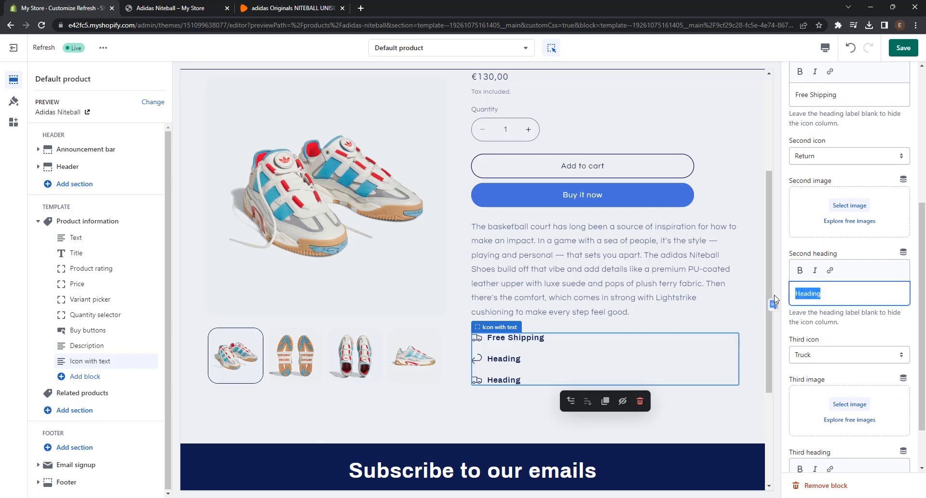
text(2-5 Business Days)
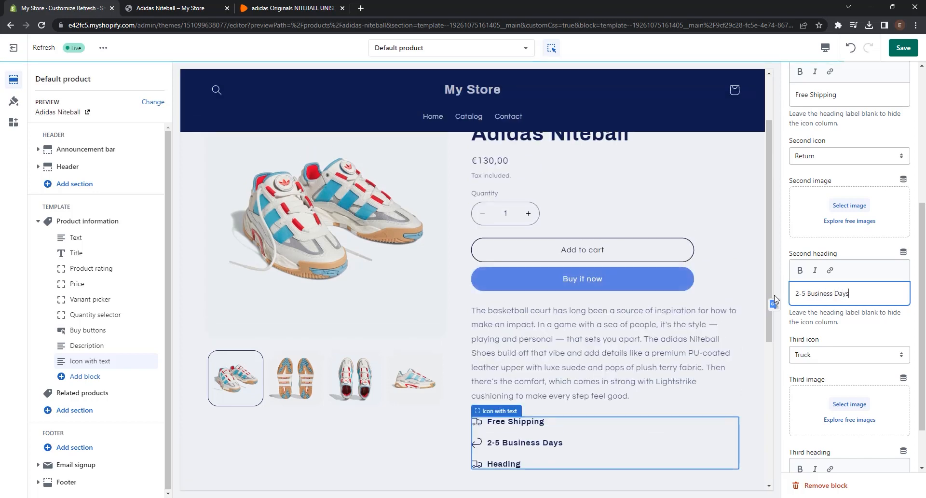
scroll(871, 338, up, 1)
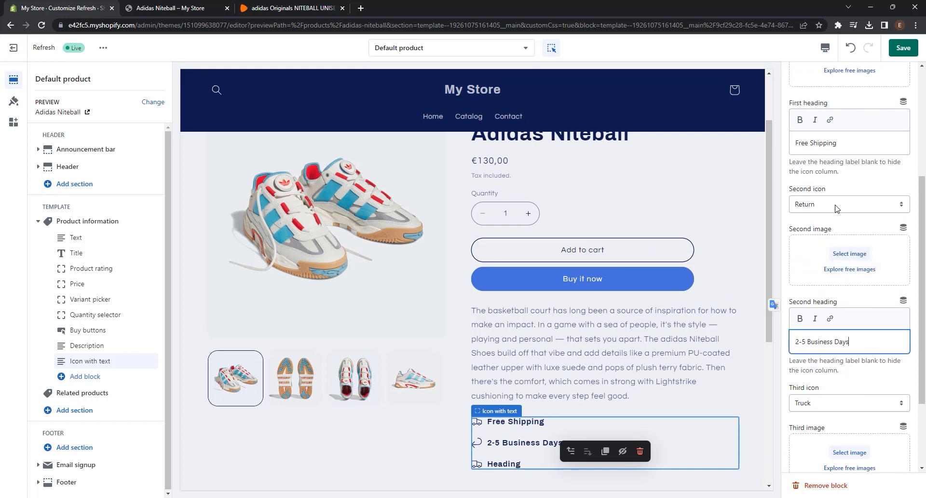
click(849, 204)
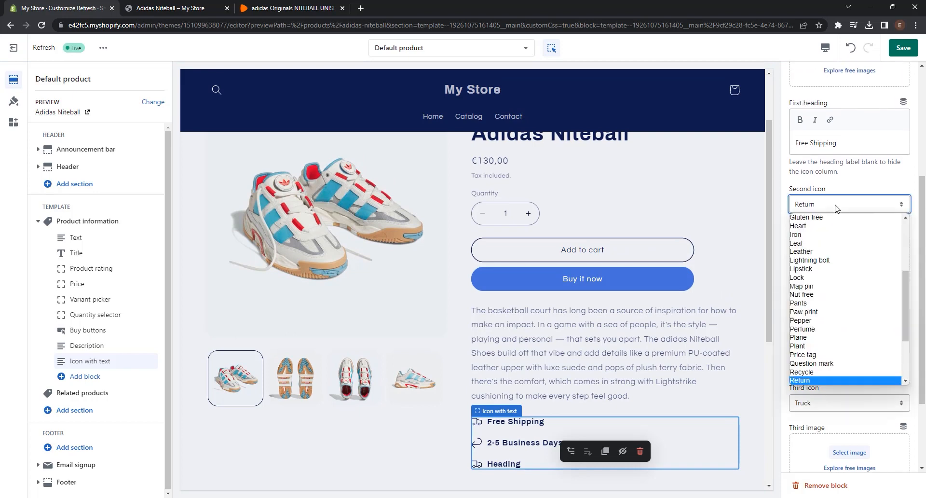
click(820, 259)
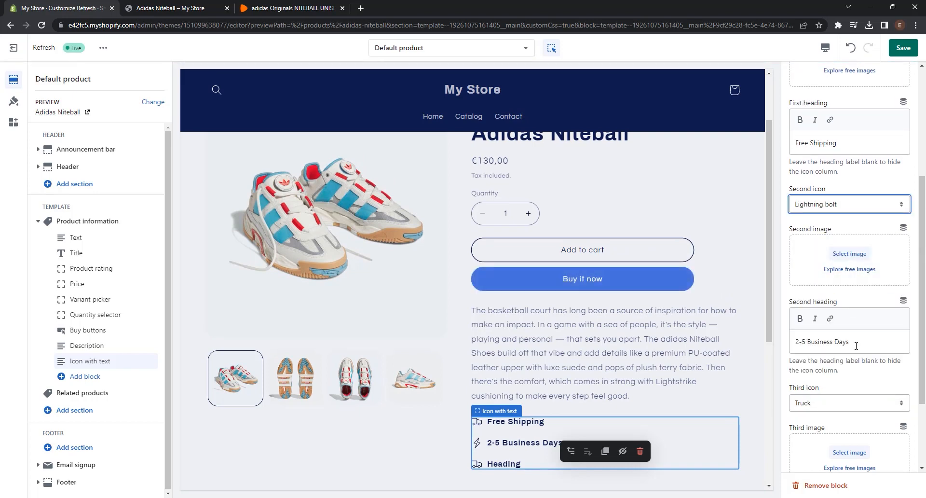
Step: Set the block's third heading to "30 Days Return" with the Return icon, and save the template
scroll(857, 318, up, 2)
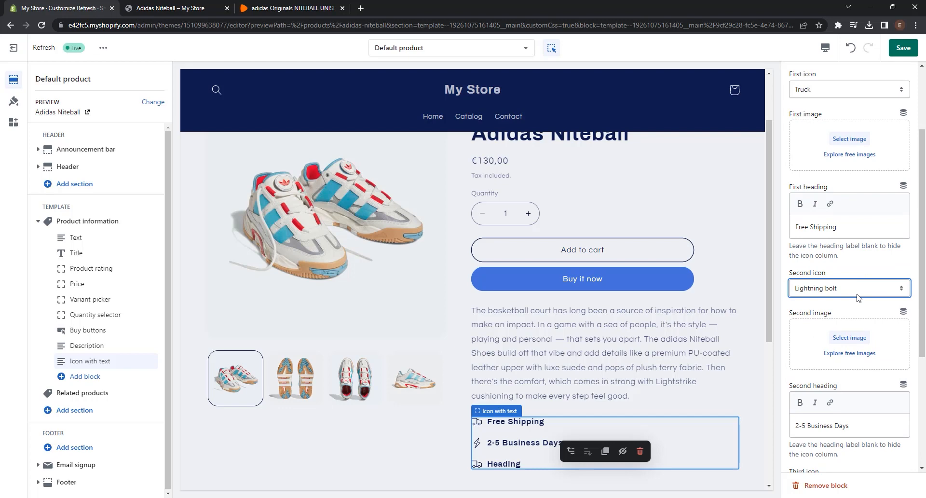
scroll(857, 297, down, 4)
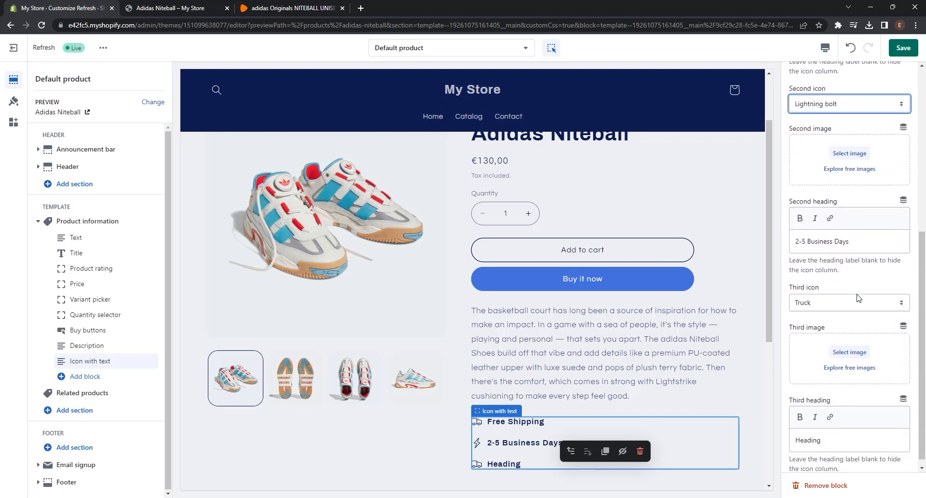
click(833, 424)
drag(836, 431, 795, 431)
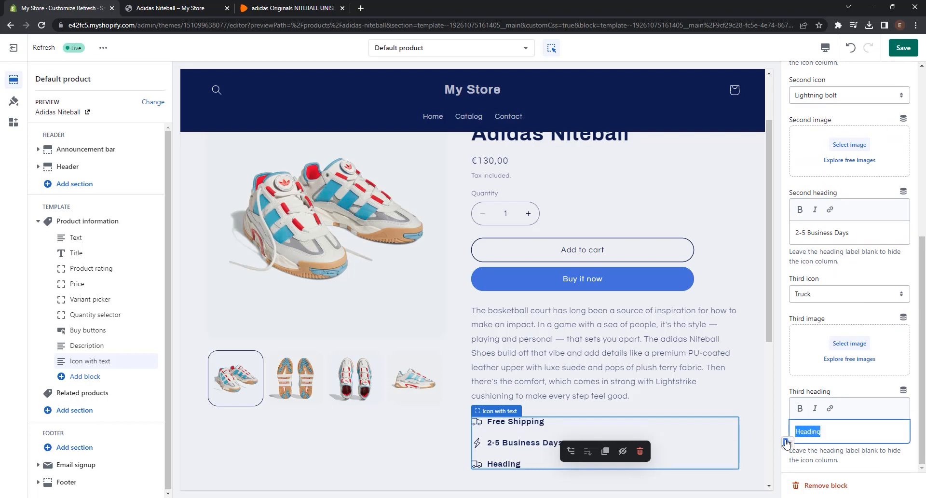
text(30 Days Return)
click(858, 295)
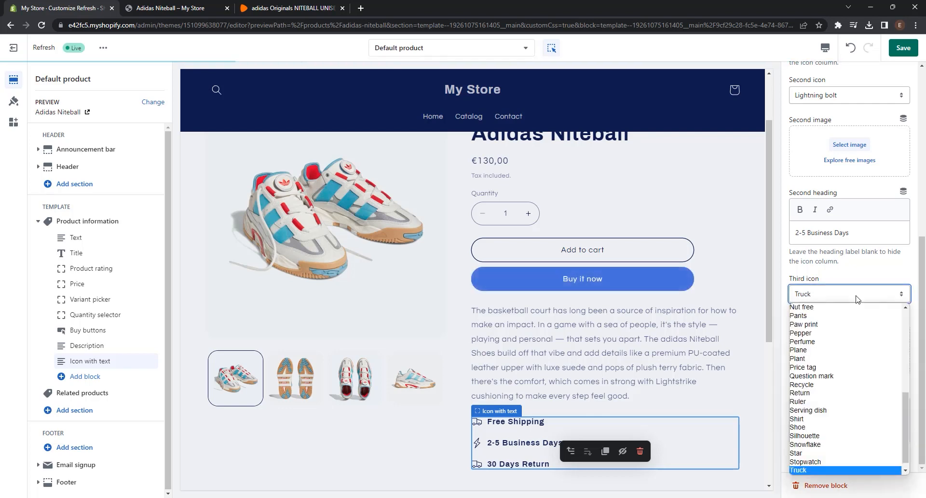
click(836, 393)
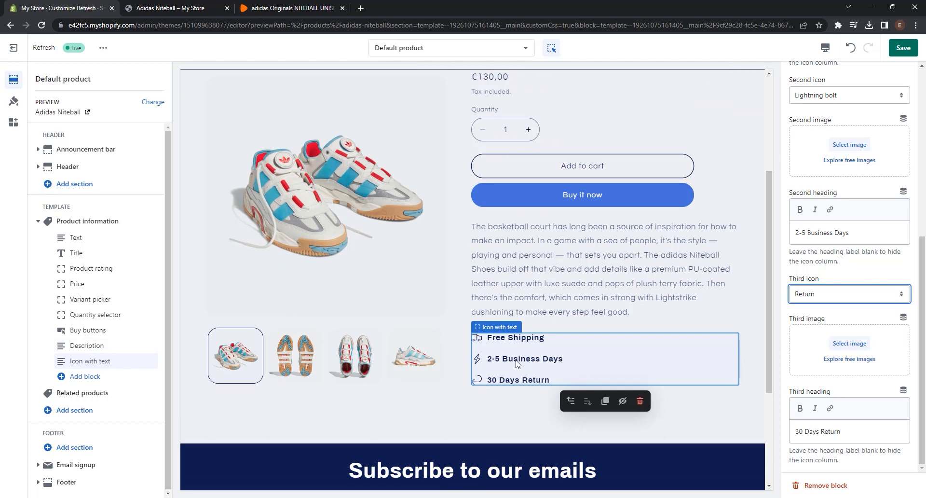
scroll(597, 375, up, 3)
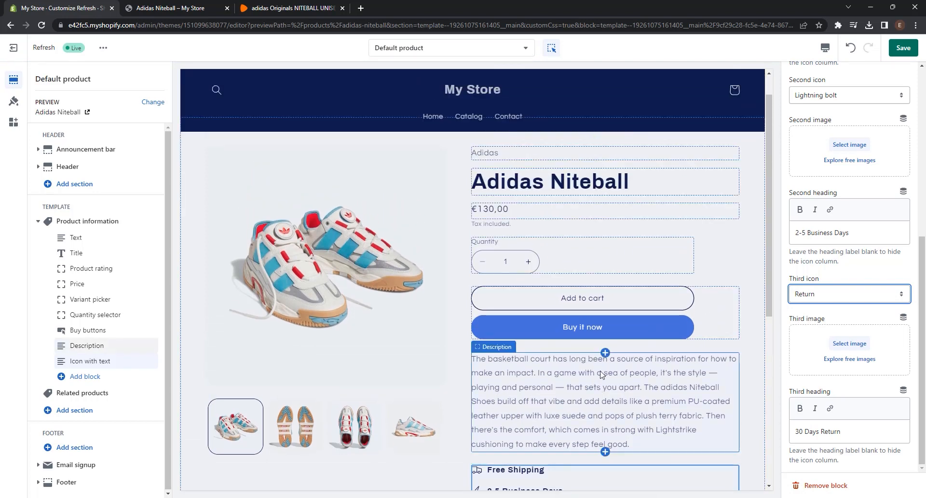
click(903, 48)
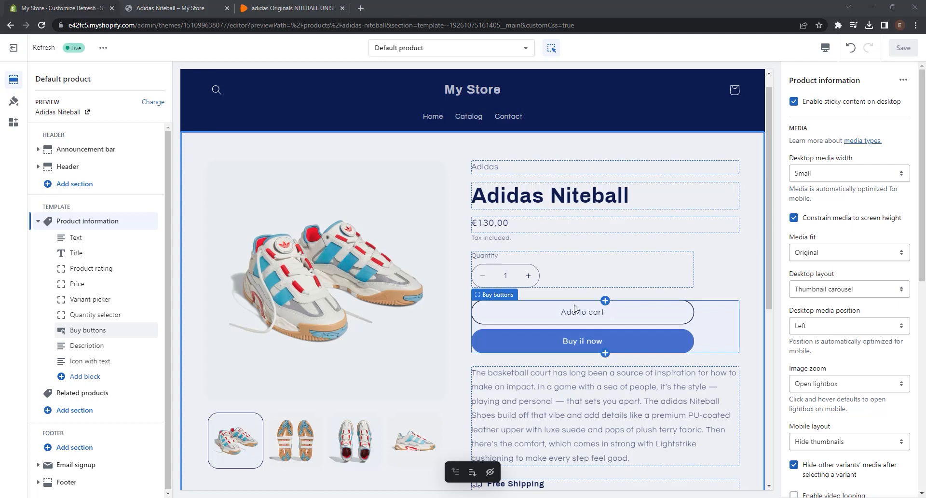
Step: Add an Inventory status block directly below Price in the Product information section, with Show inventory count enabled
click(85, 377)
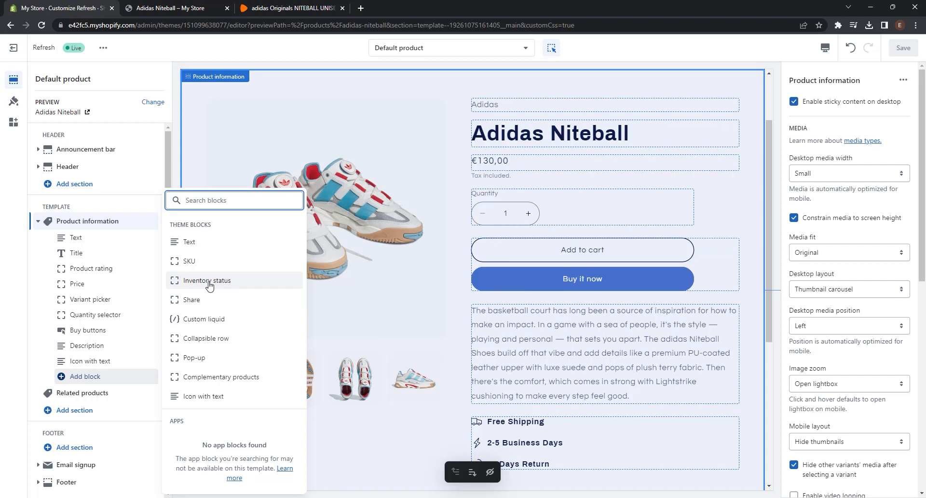
click(209, 281)
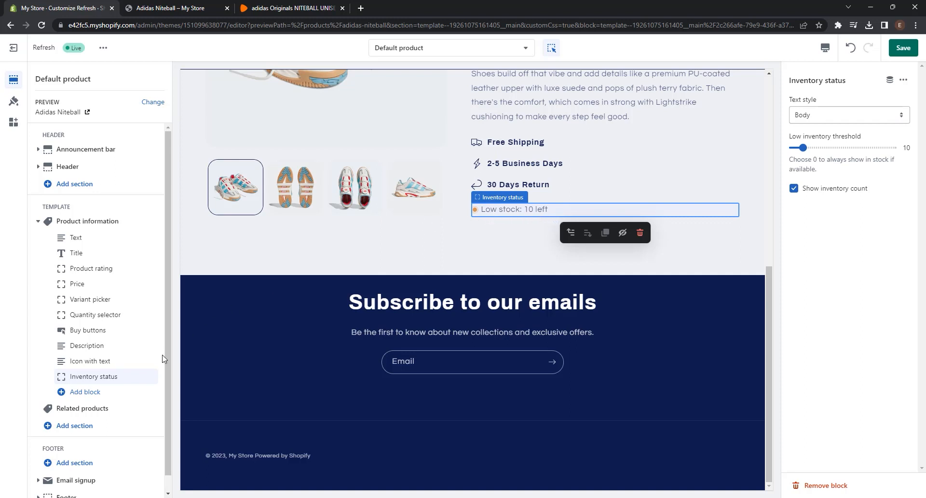
drag(150, 376, 140, 301)
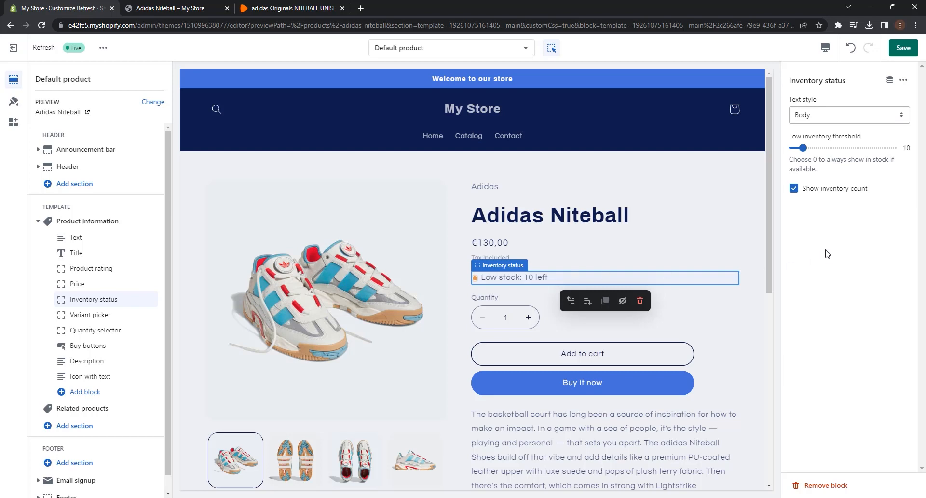
click(793, 189)
Step: Try the Uppercase, Subtitle and Body text styles on the Inventory status block
click(870, 118)
click(853, 145)
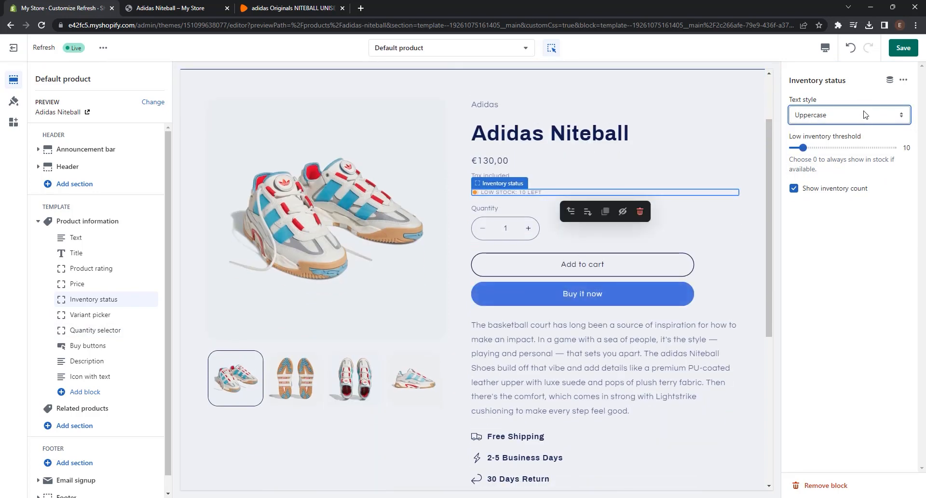
click(865, 110)
click(857, 136)
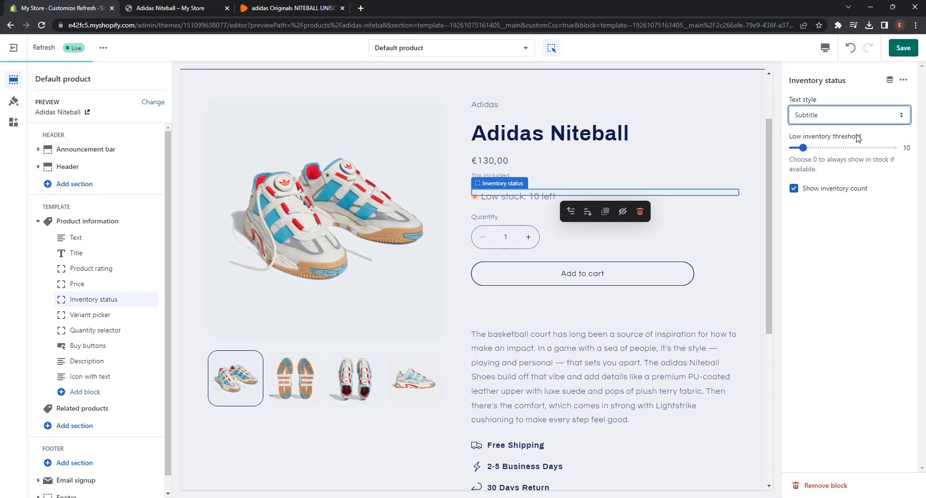
click(854, 119)
click(842, 130)
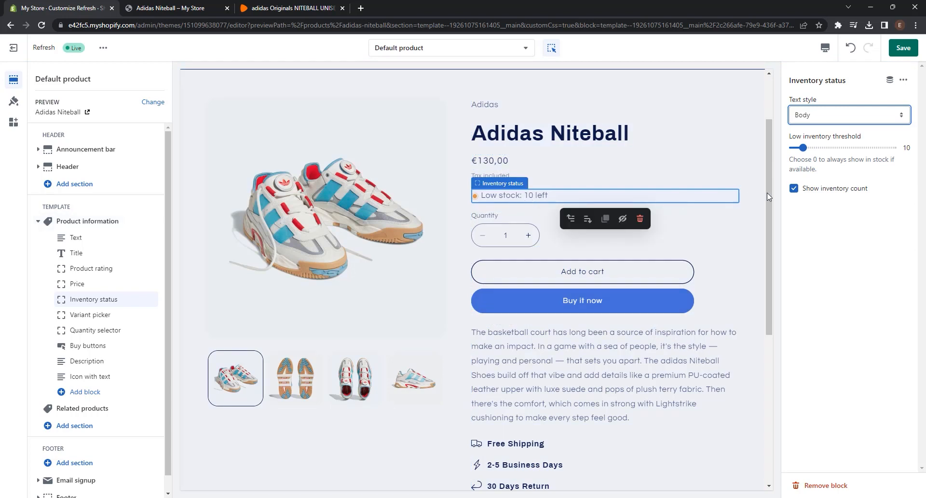
Step: Set the Inventory status block's text style to Uppercase and its low inventory threshold to 5
click(829, 123)
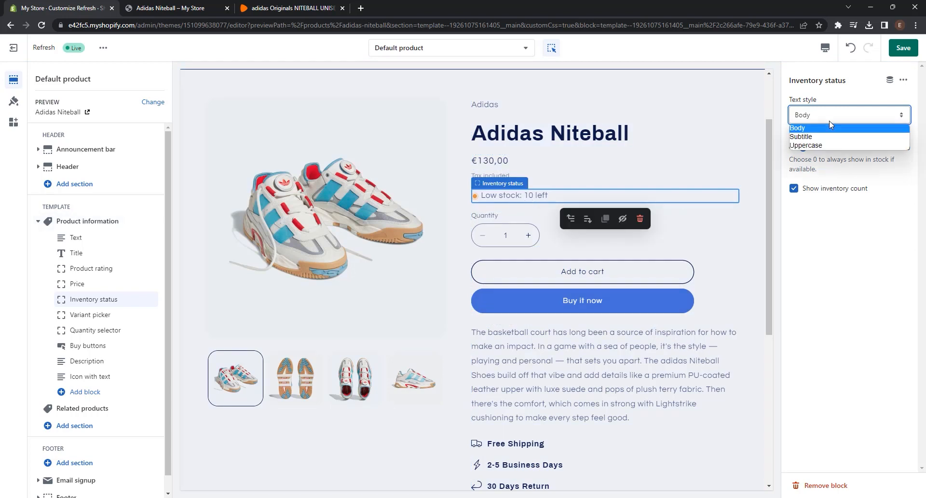
click(827, 148)
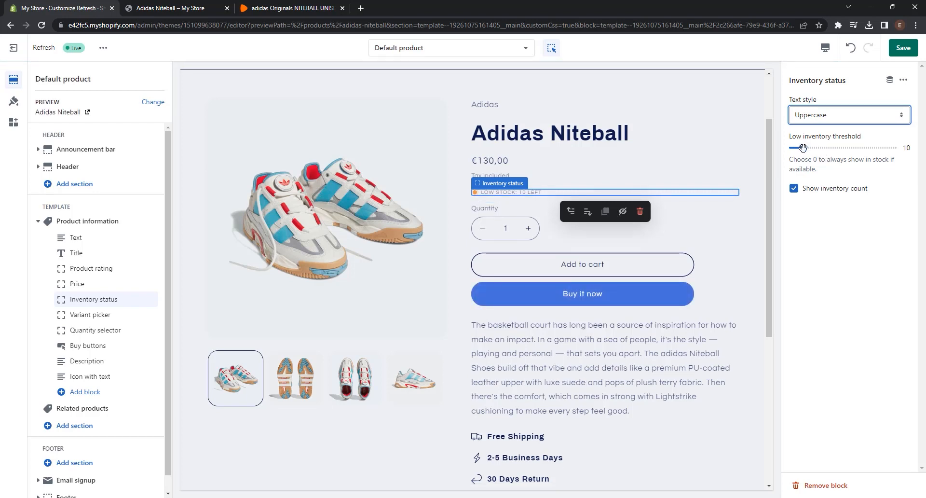
drag(802, 147, 797, 147)
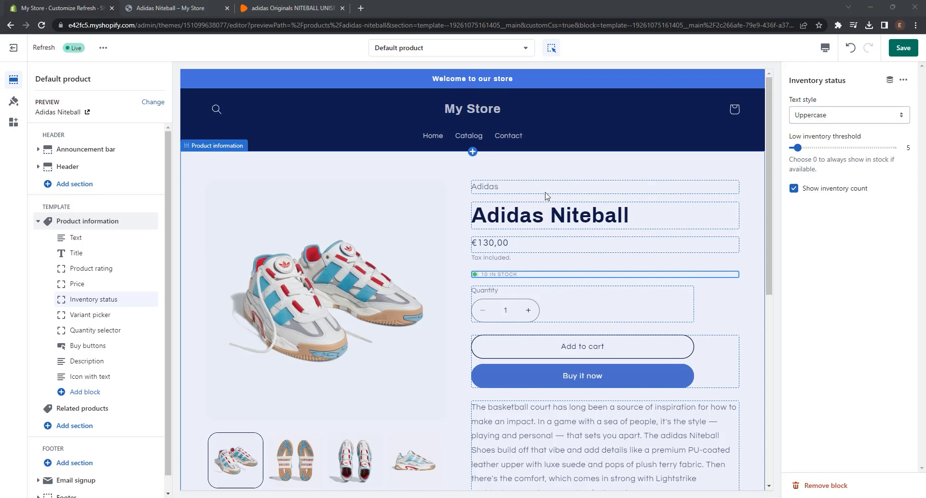
Step: Set the theme's Accent 1 primary color to #00B894 in the theme settings
scroll(645, 206, down, 2)
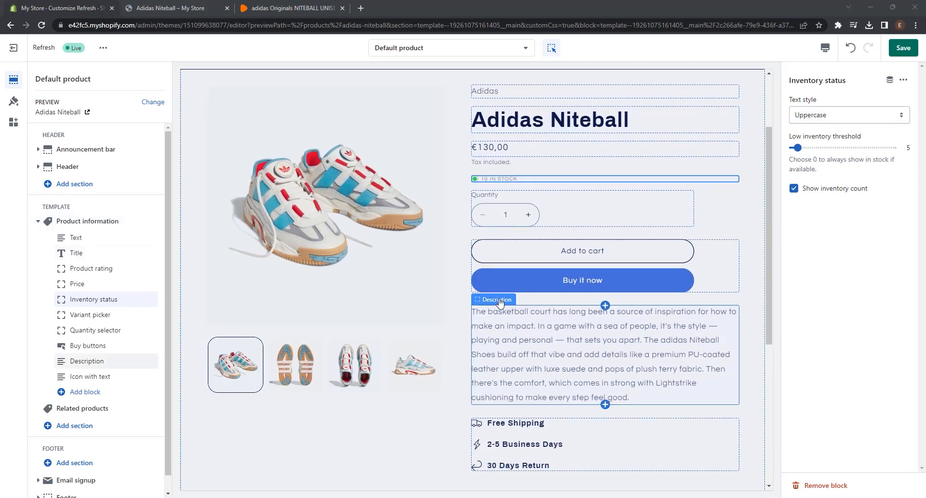
scroll(612, 297, up, 2)
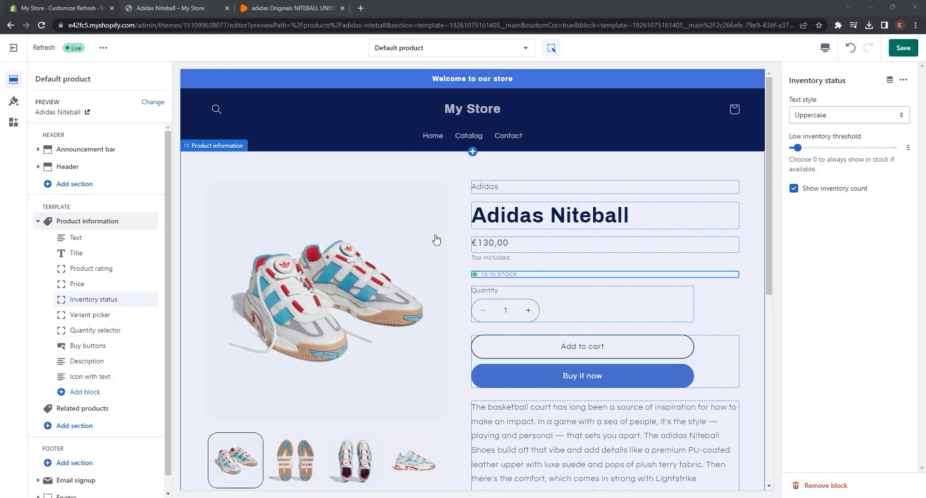
click(13, 103)
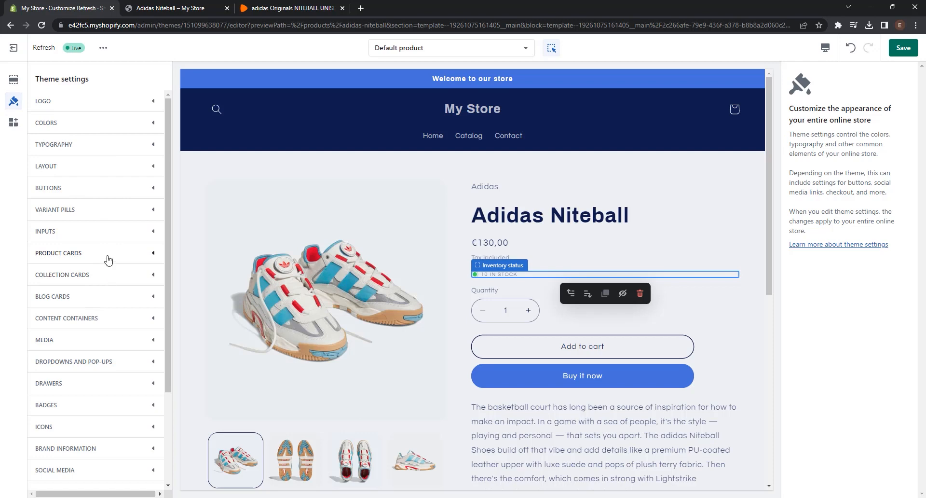
click(154, 124)
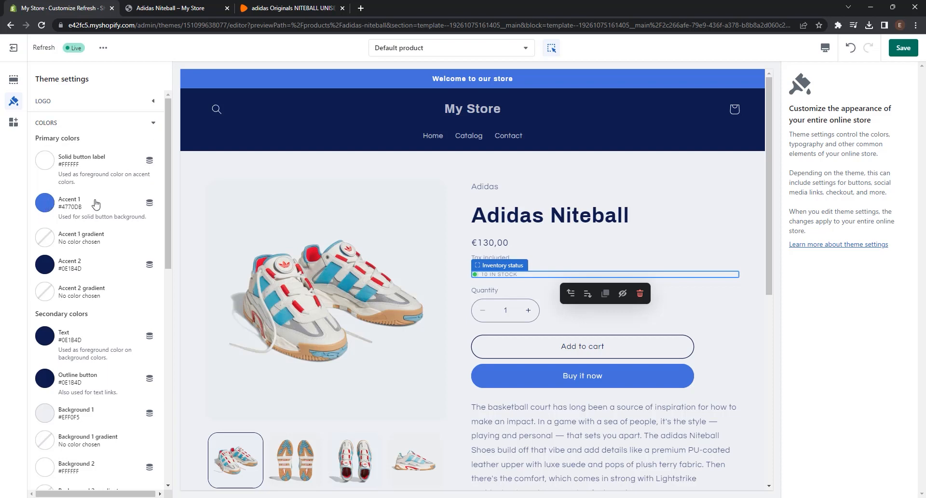
click(45, 202)
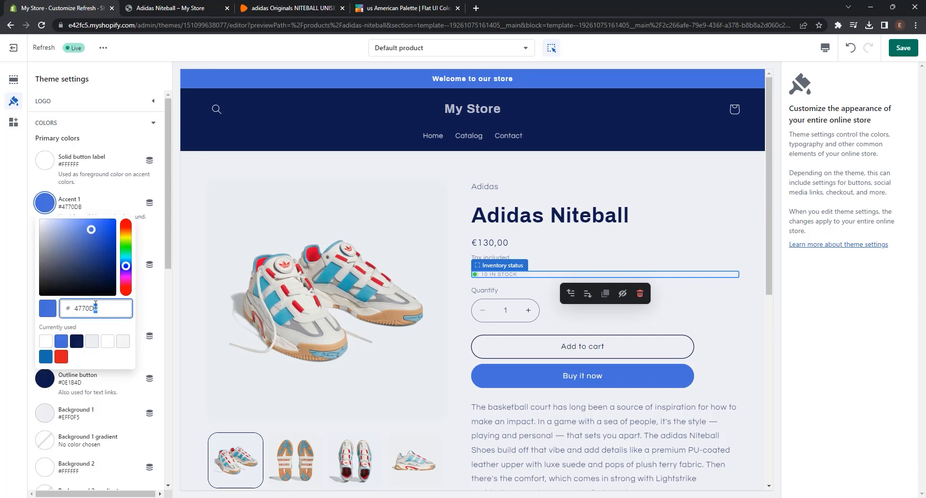
drag(95, 305, 73, 307)
text(00B894)
click(115, 326)
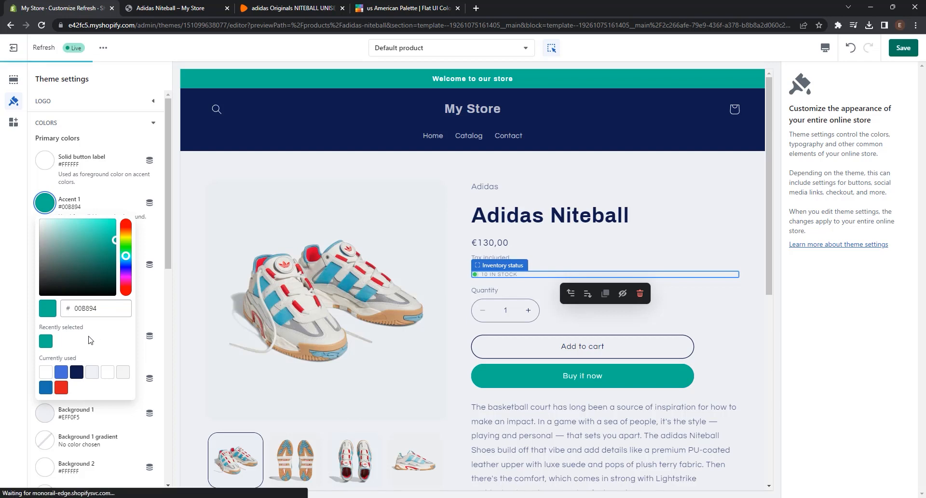
click(46, 204)
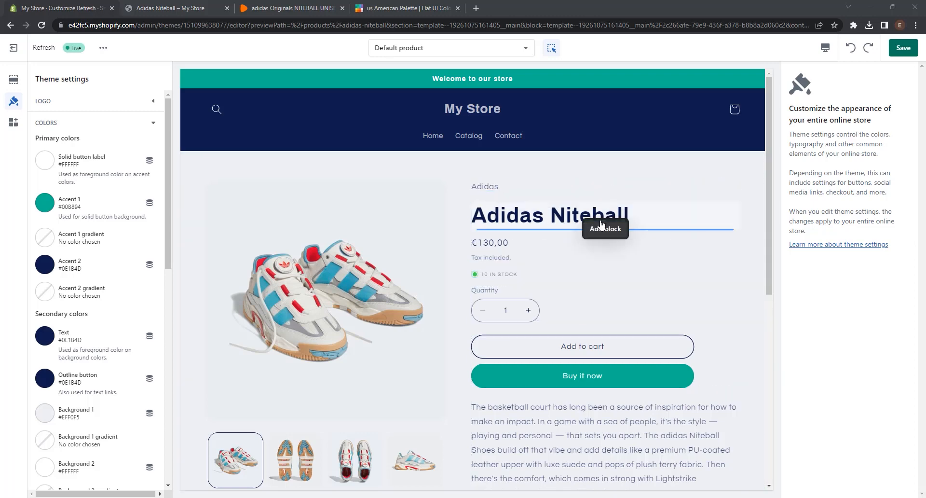
Step: Set the Text color under Secondary colors to black, #000000
click(48, 339)
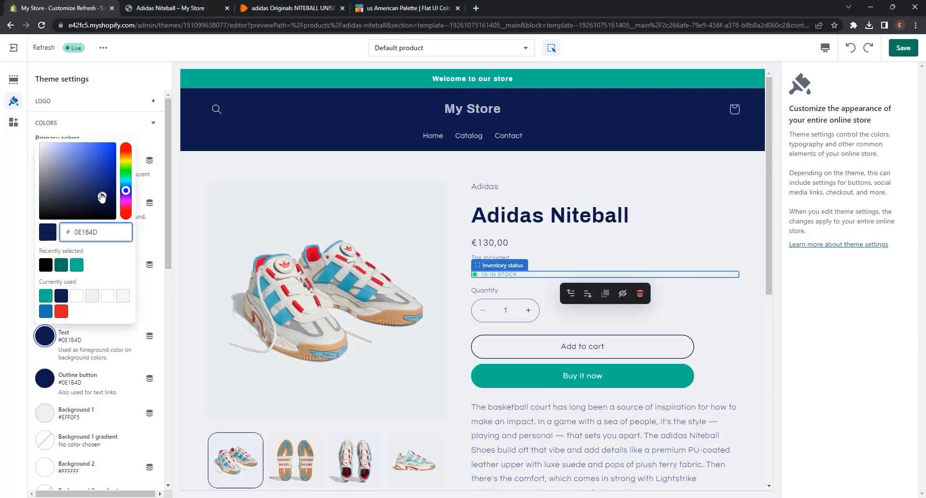
drag(102, 196, 35, 224)
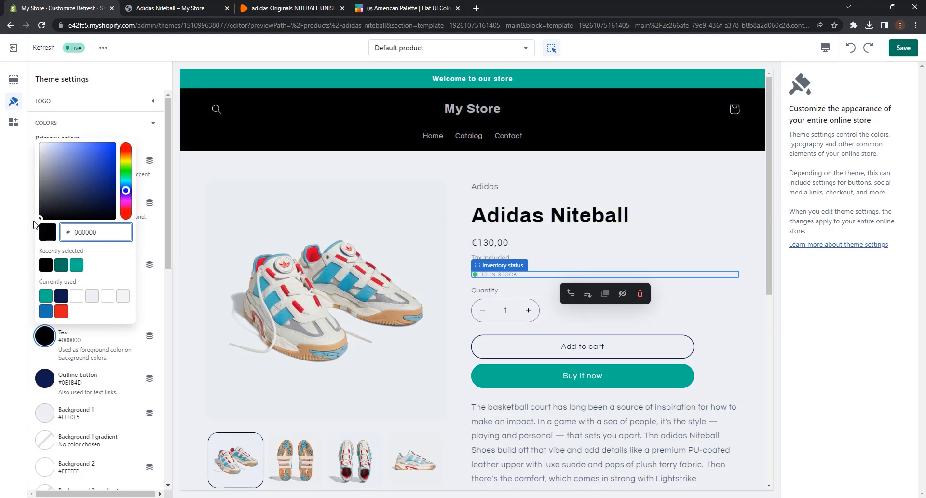
click(34, 222)
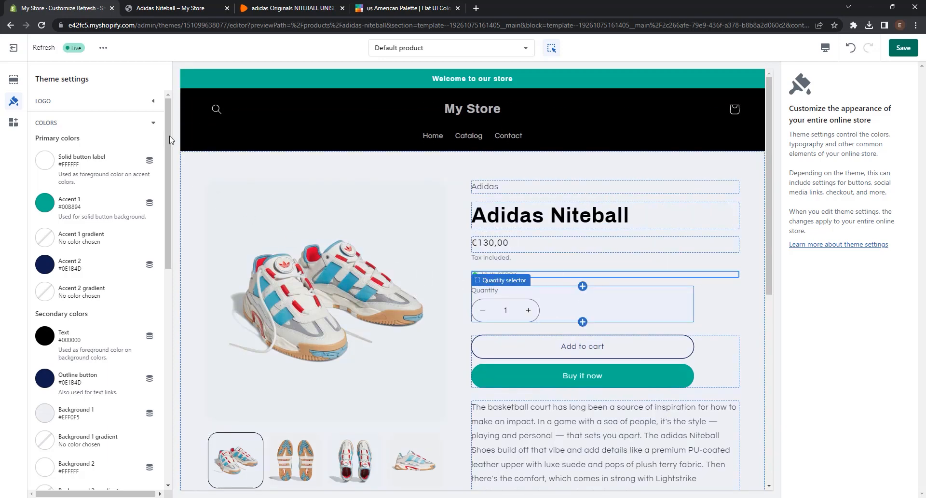
click(153, 126)
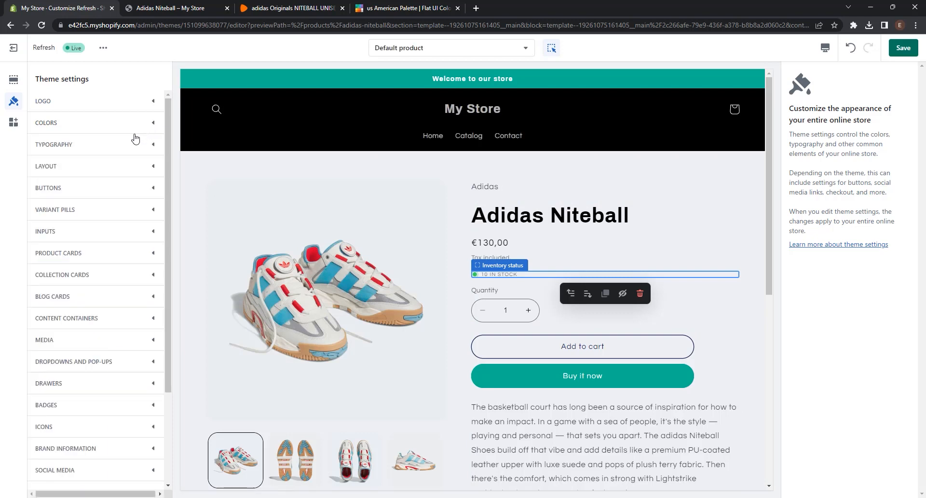
Step: Change the theme's heading font to Righteous in the typography settings
click(153, 146)
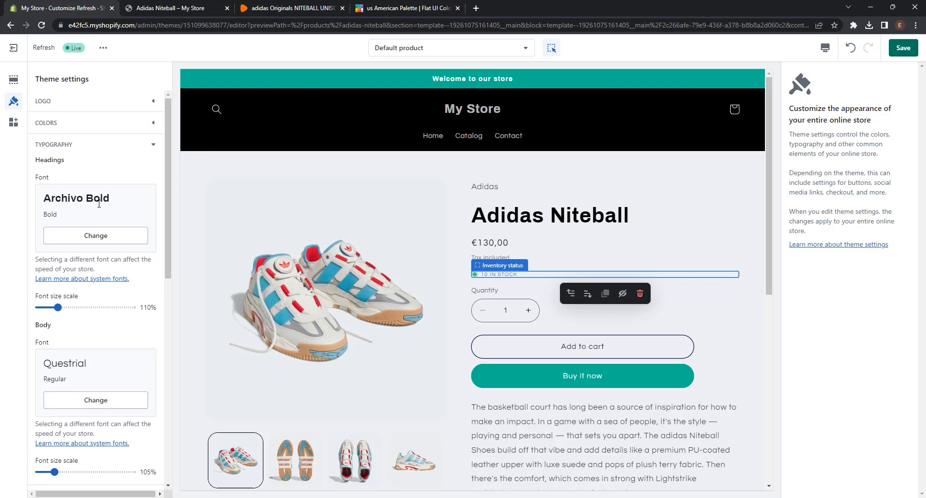
click(98, 240)
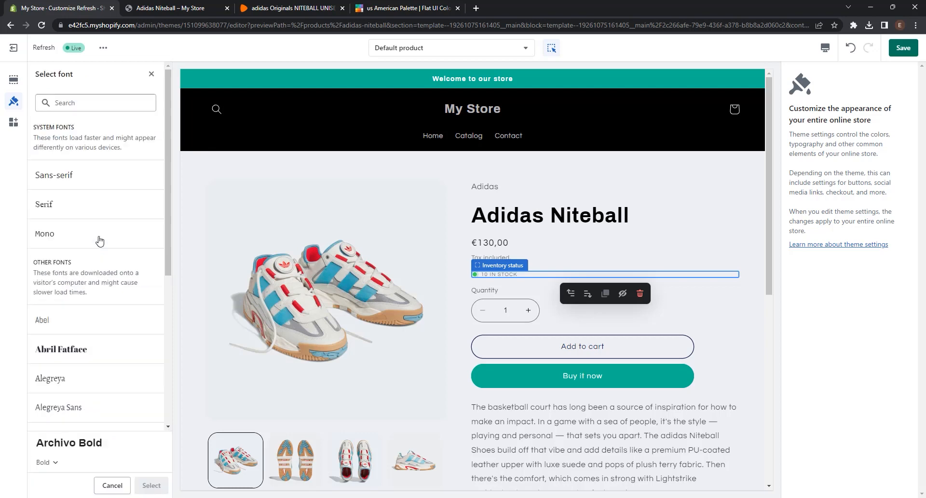
click(83, 109)
text(righteous)
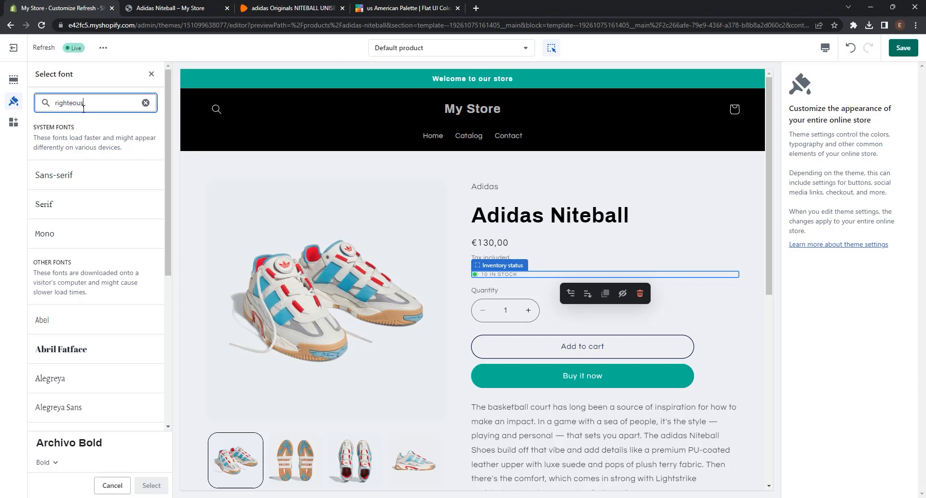
click(92, 185)
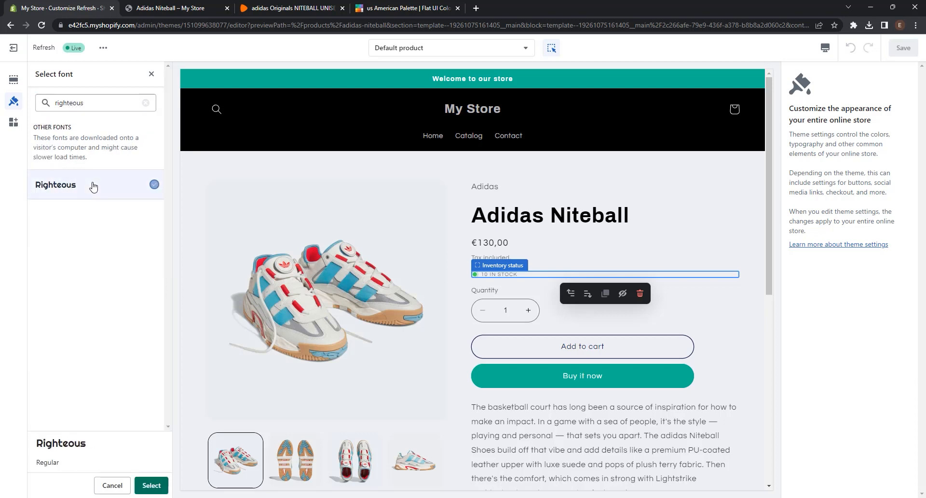
click(144, 485)
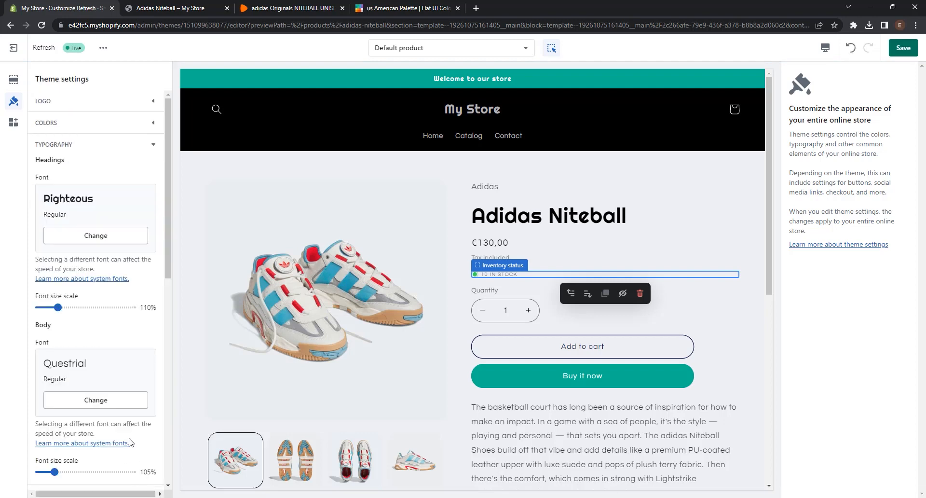
Step: Change the theme's body font to Space Mono and check it on the product page preview
scroll(111, 337, down, 2)
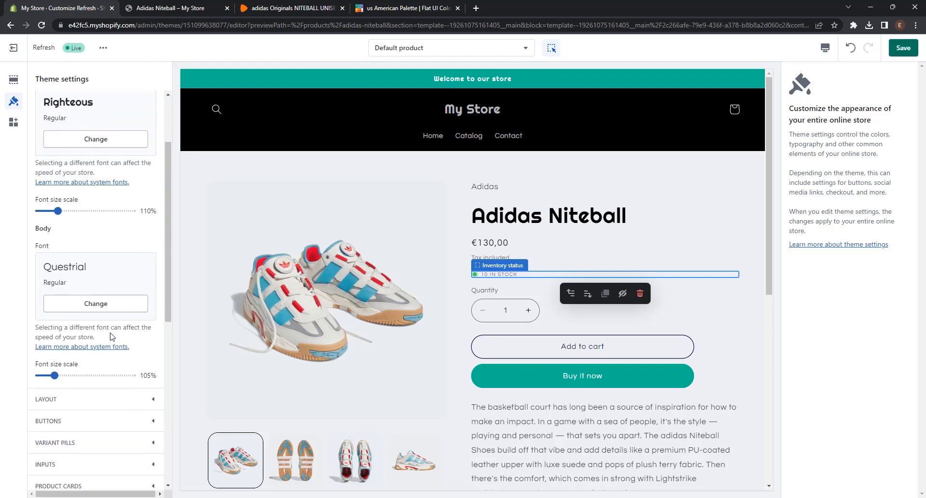
click(106, 305)
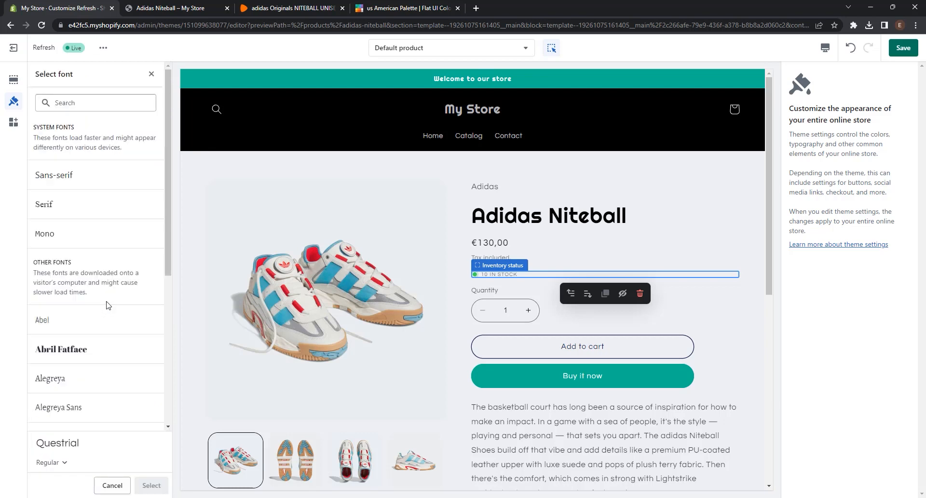
click(70, 109)
text(Space Mono)
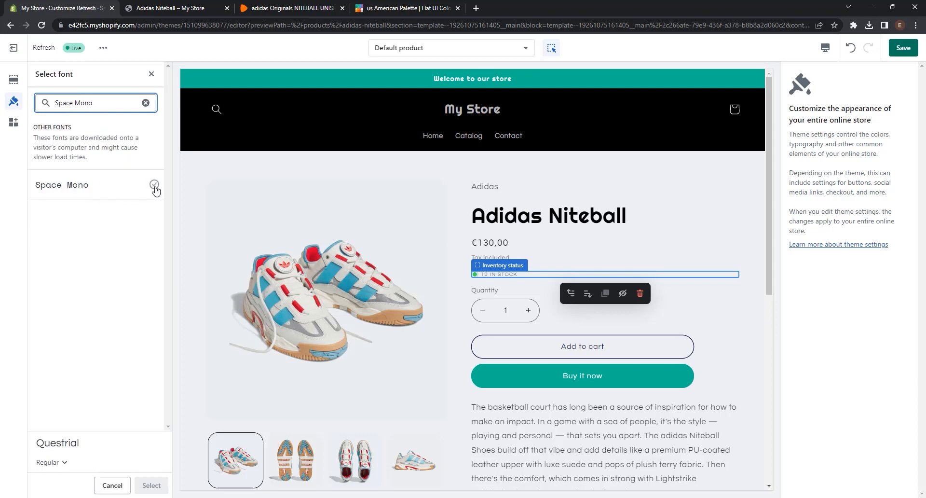
click(91, 191)
click(151, 486)
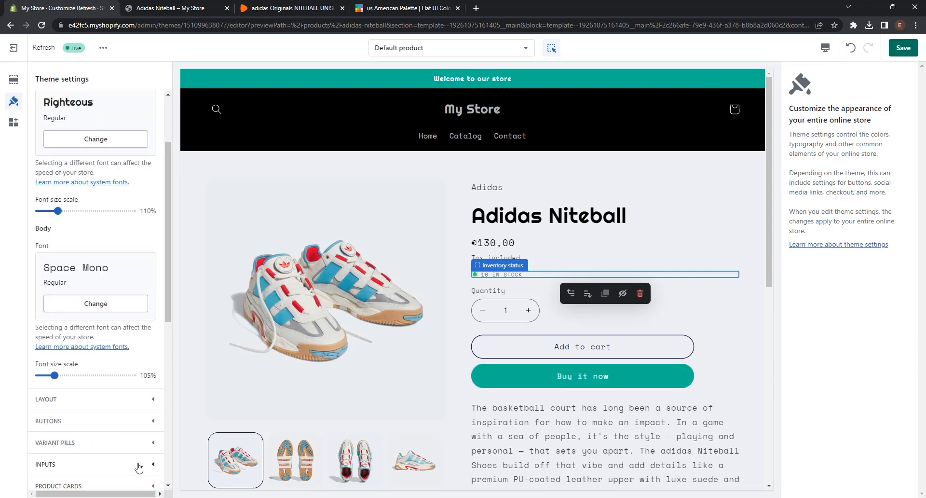
scroll(686, 274, down, 4)
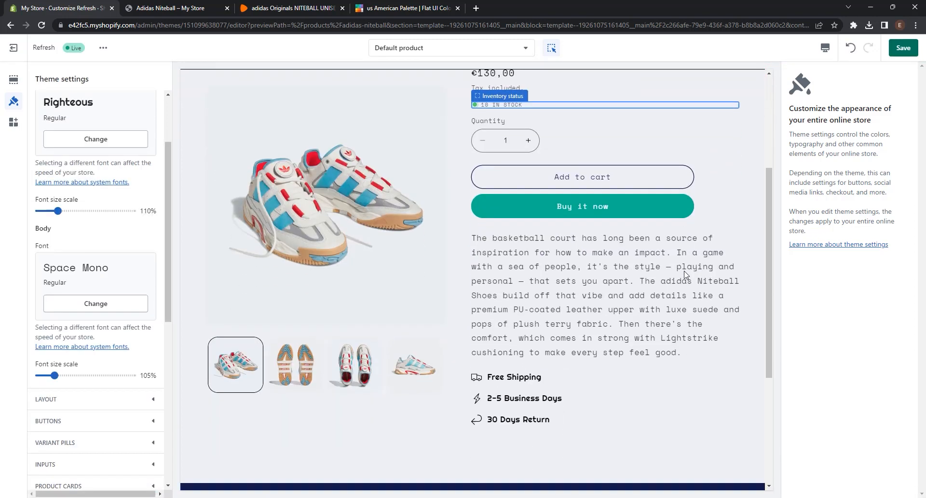
scroll(686, 274, down, 4)
scroll(686, 274, up, 8)
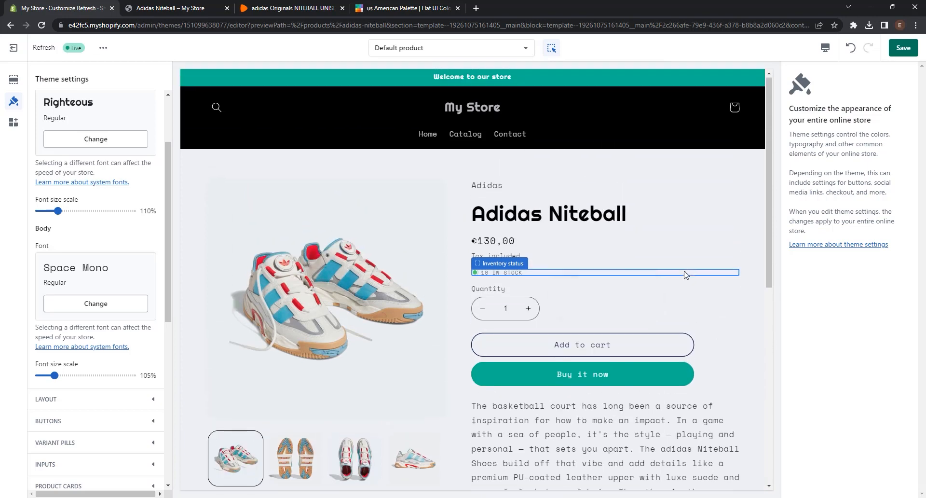
click(684, 273)
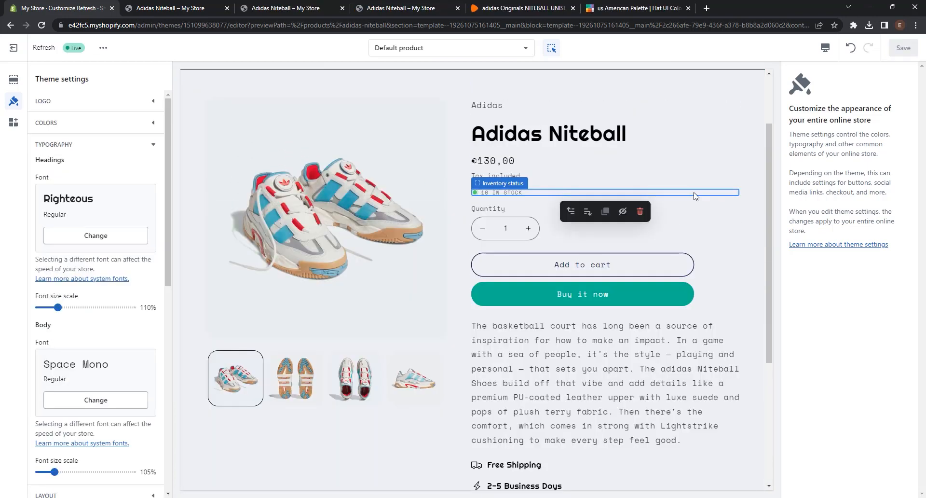
click(151, 144)
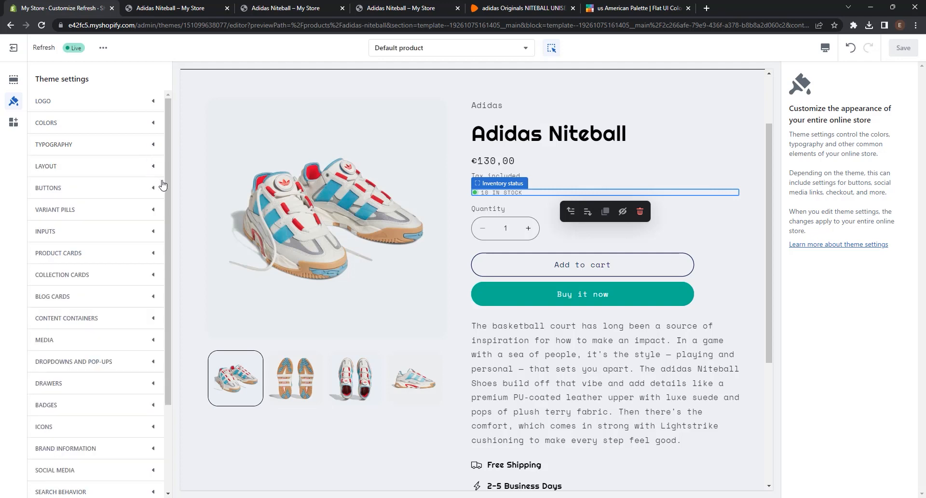
Step: Set the border corner radius to 0 px for both the theme's buttons and its inputs
click(153, 193)
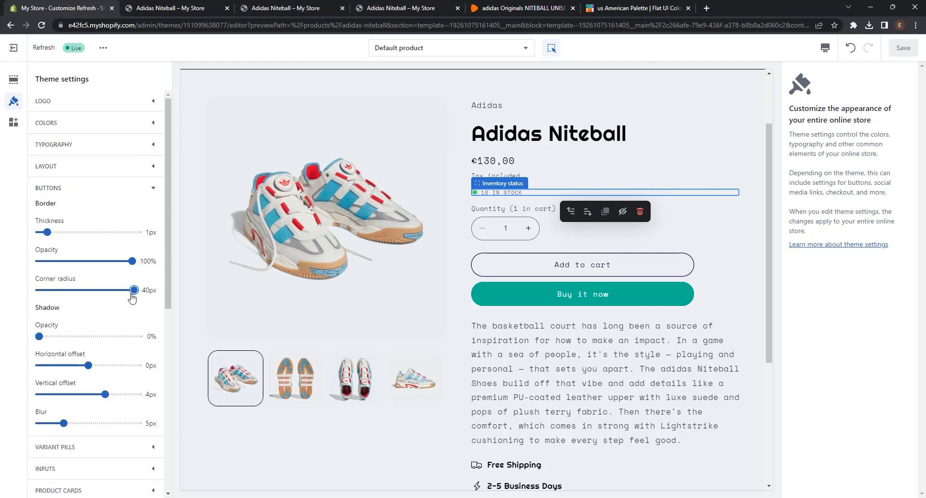
drag(135, 290, 37, 290)
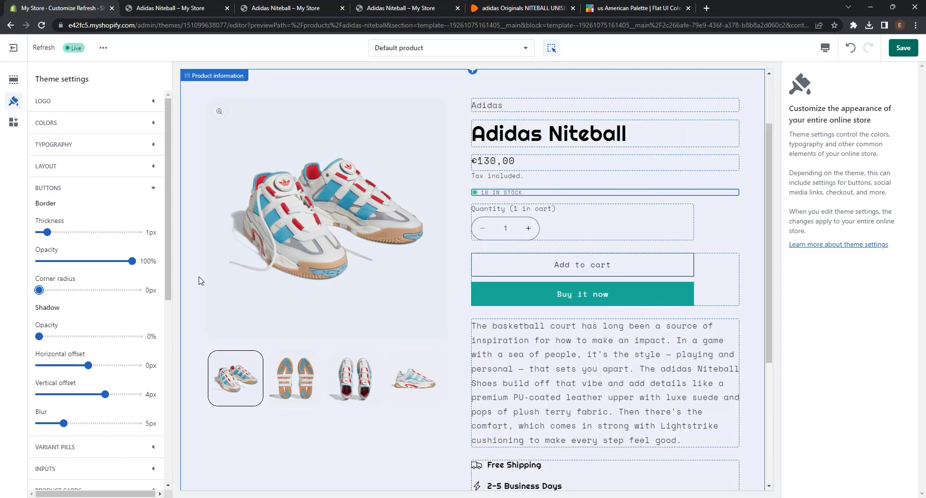
click(128, 191)
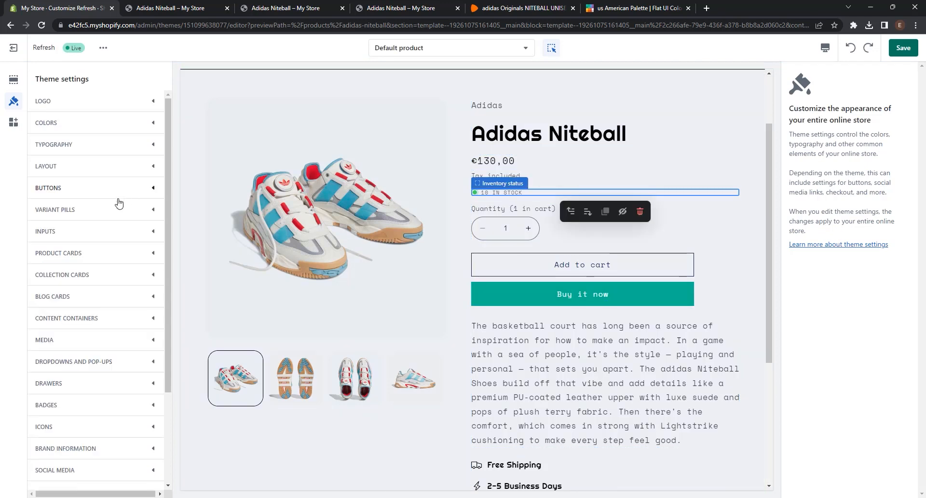
click(88, 232)
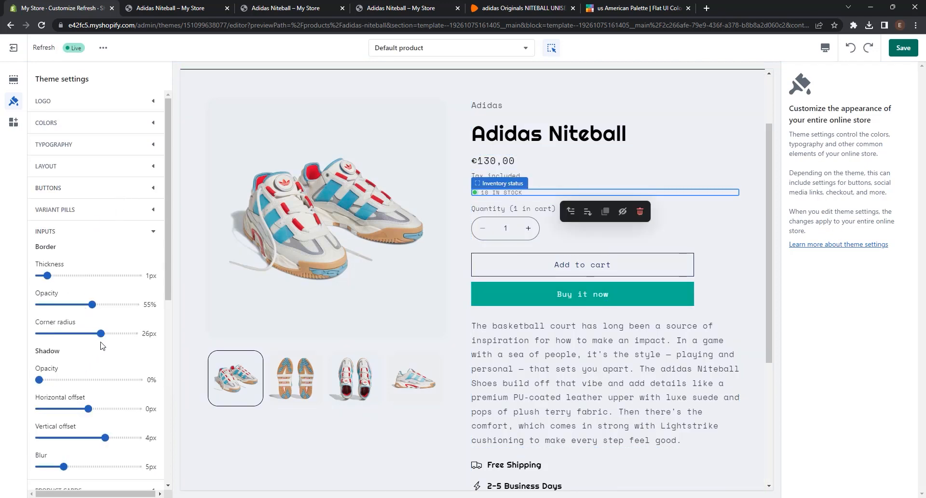
drag(101, 333, 30, 334)
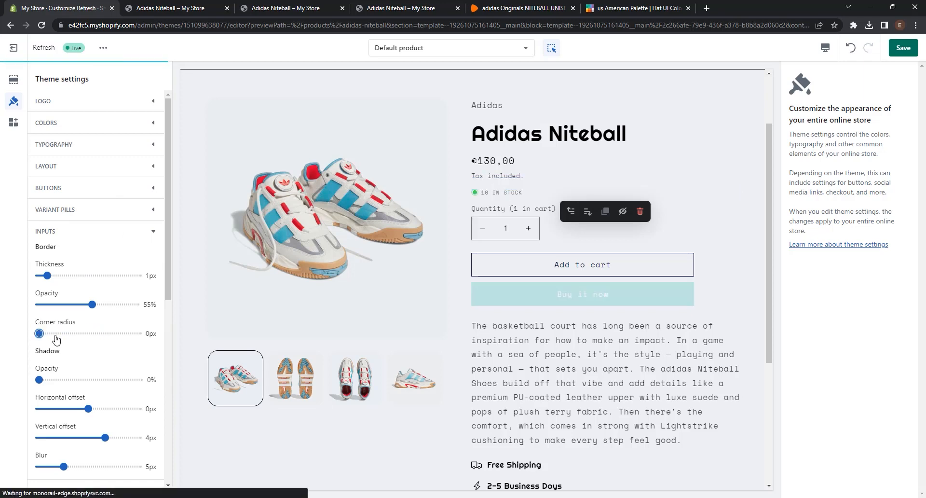
Step: Review the product page in the desktop and Mobile previews, and save the theme changes
scroll(458, 262, down, 4)
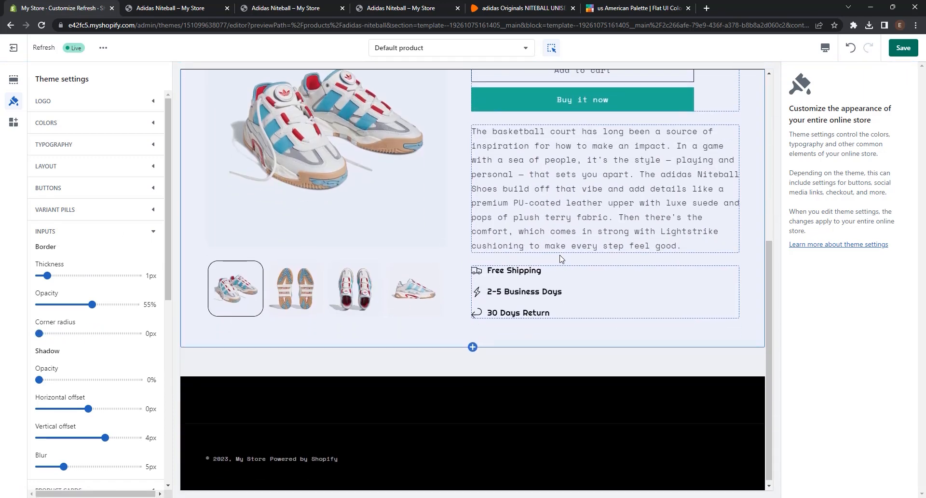
scroll(557, 259, up, 5)
click(826, 48)
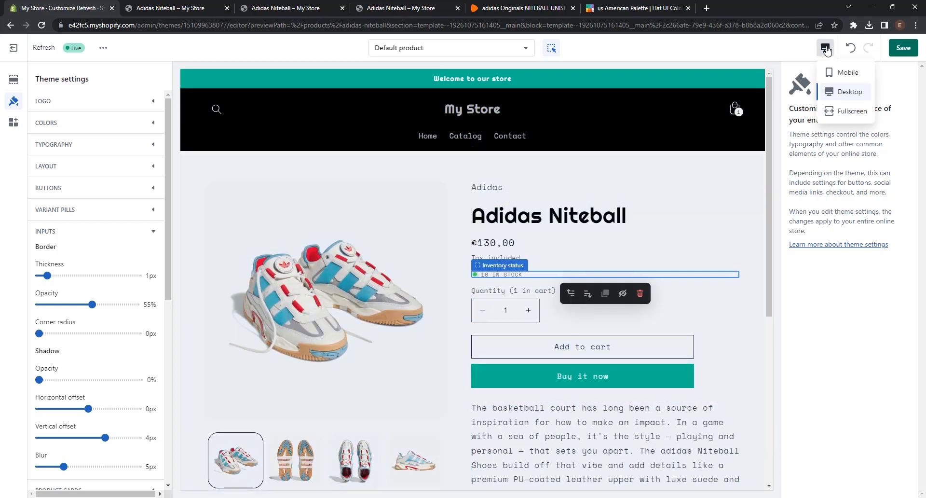
click(838, 75)
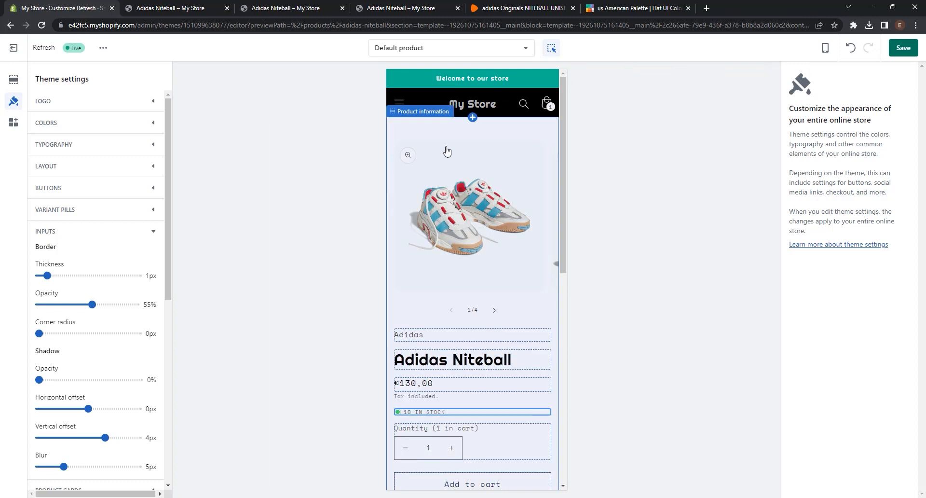
scroll(449, 365, down, 9)
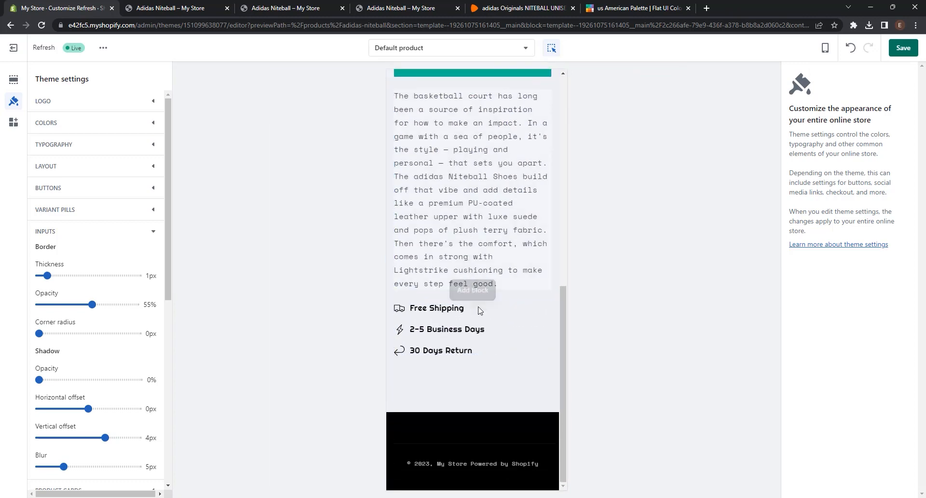
scroll(493, 360, up, 10)
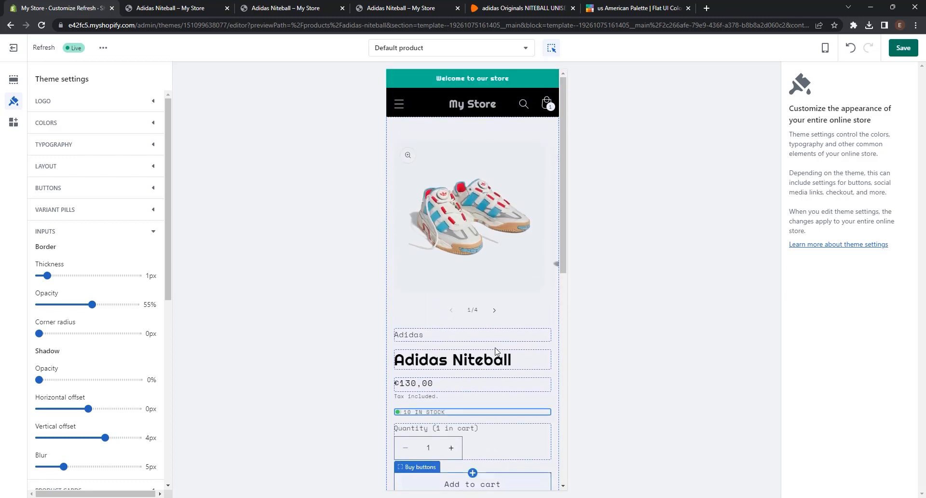
click(482, 76)
click(904, 49)
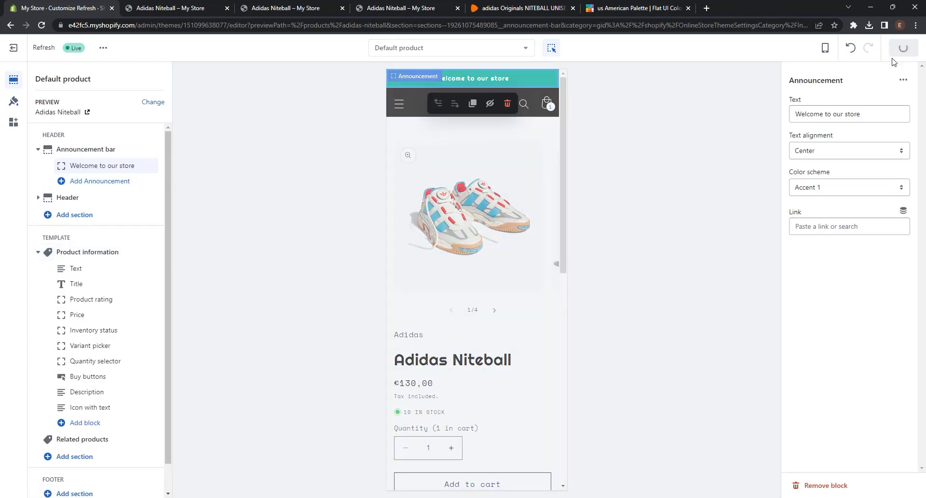
Step: Return the preview to Desktop, then view the Adidas Niteball product page in the live store and look it over in full
click(824, 47)
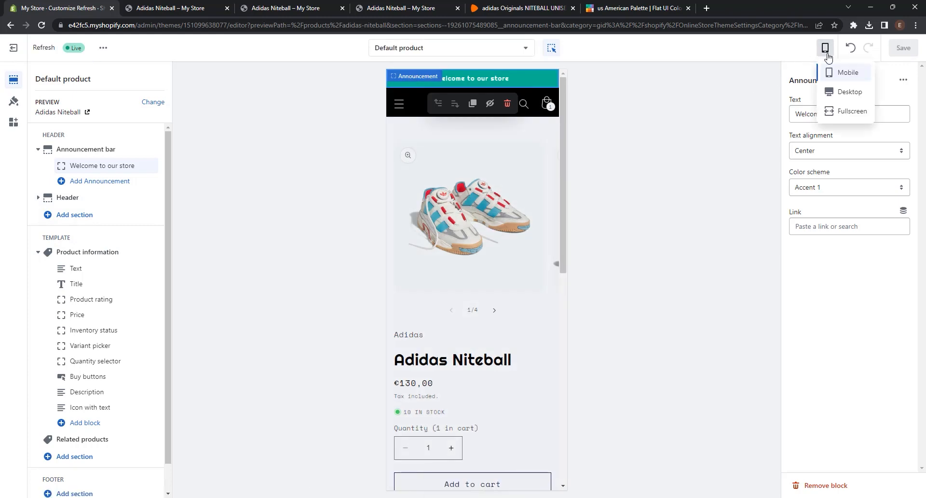
click(838, 91)
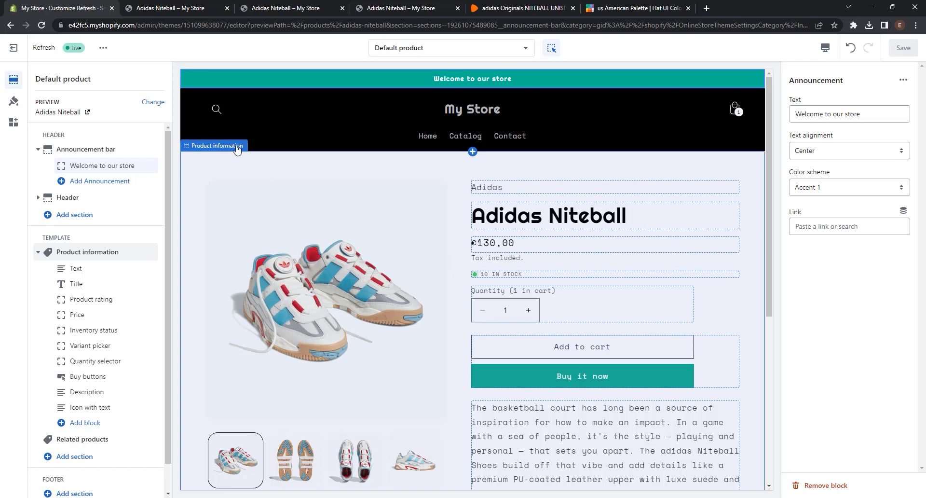
click(104, 50)
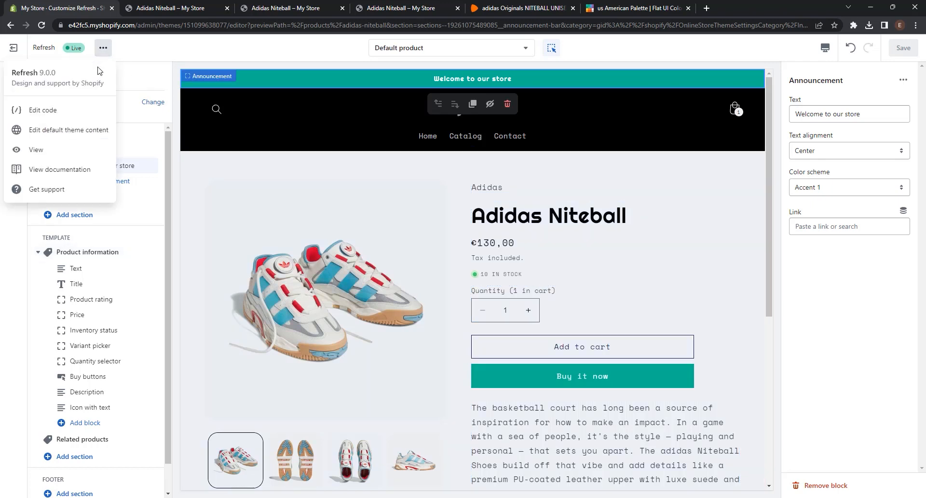
click(74, 151)
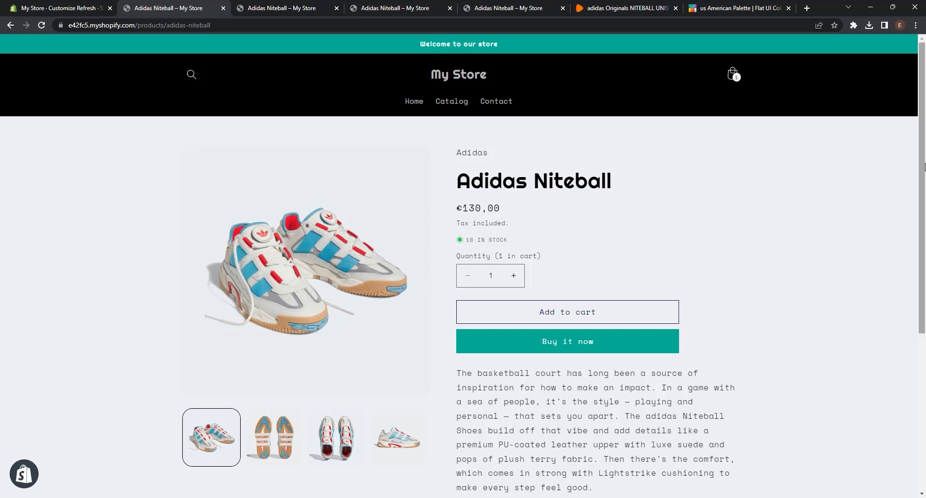
scroll(923, 166, down, 5)
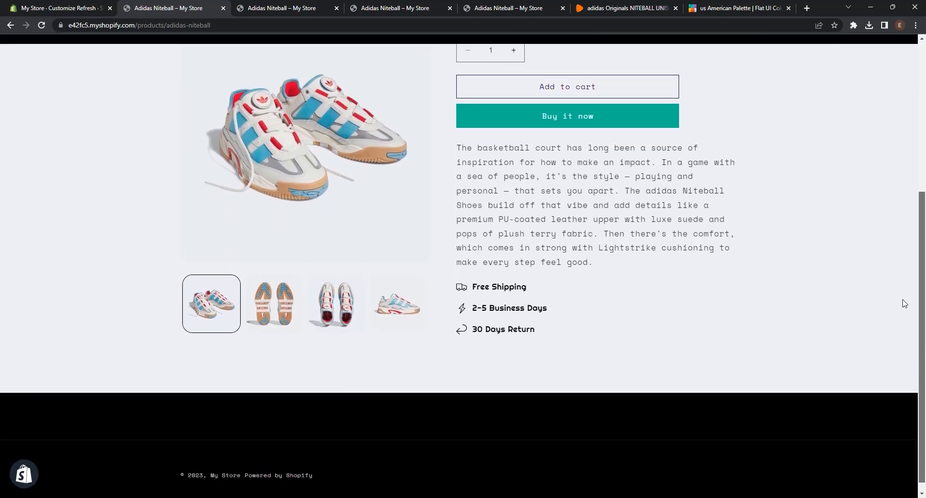
scroll(904, 303, up, 5)
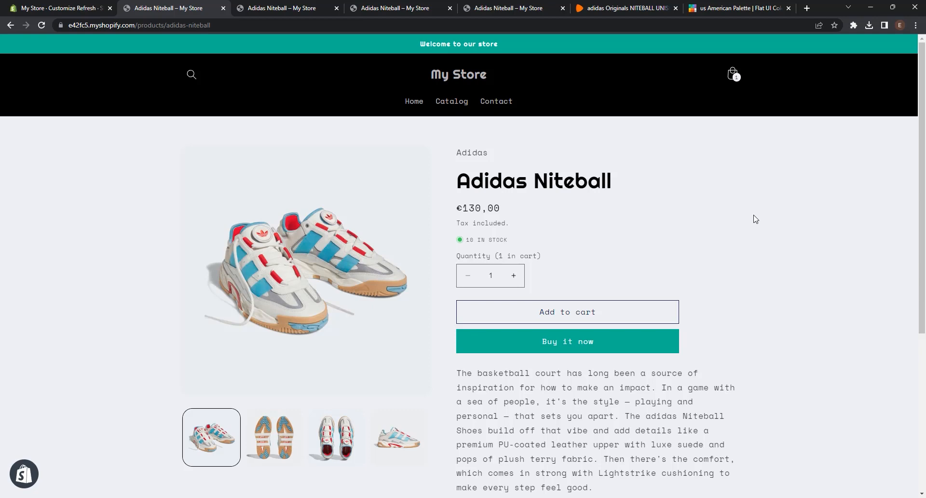
Step: Add and save an active product titled NMD_R1 Shoes with description, four images, price €160.00, quantity 10, category and type Shoes, and vendor Adidas
click(32, 7)
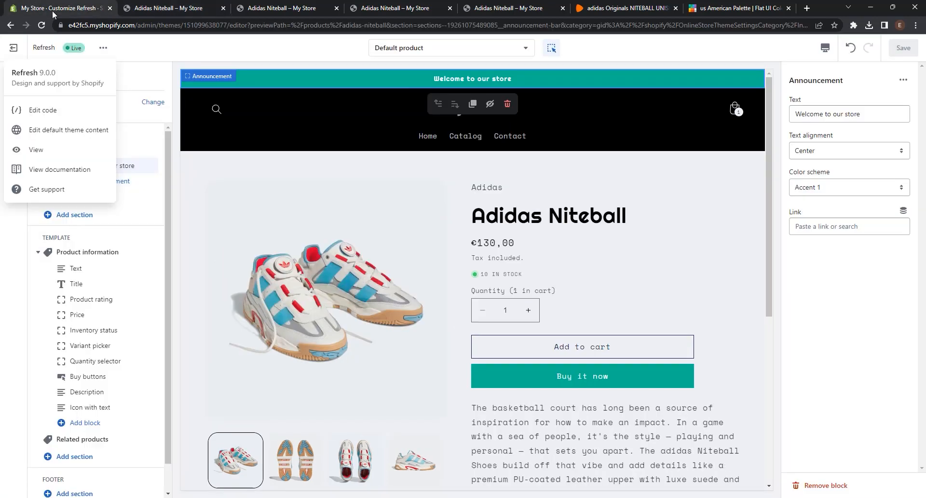
click(12, 48)
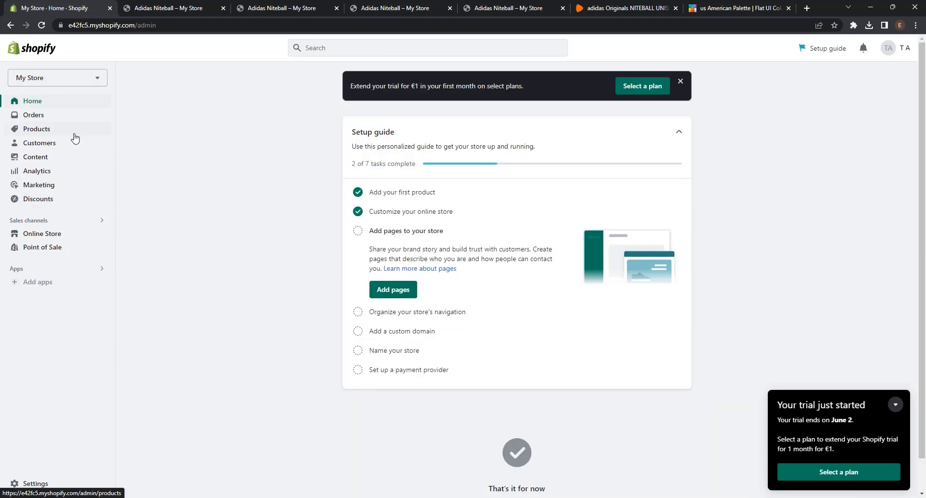
click(72, 132)
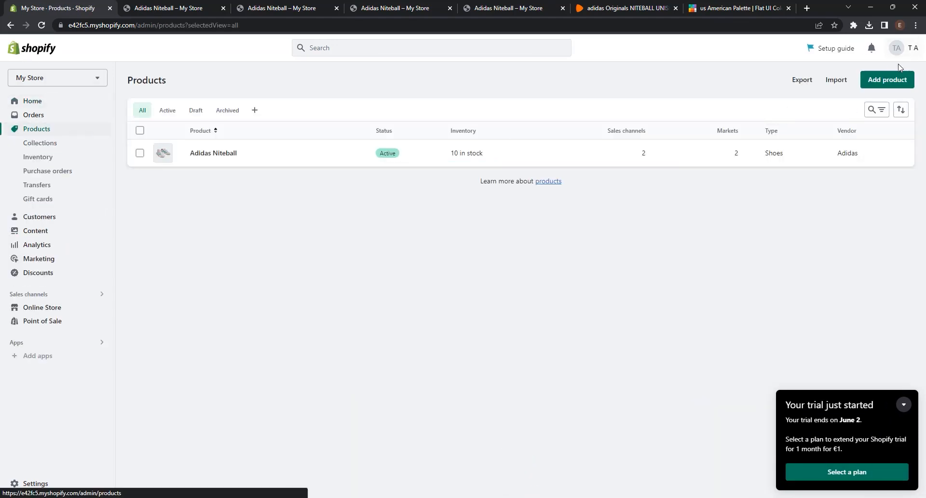
click(887, 79)
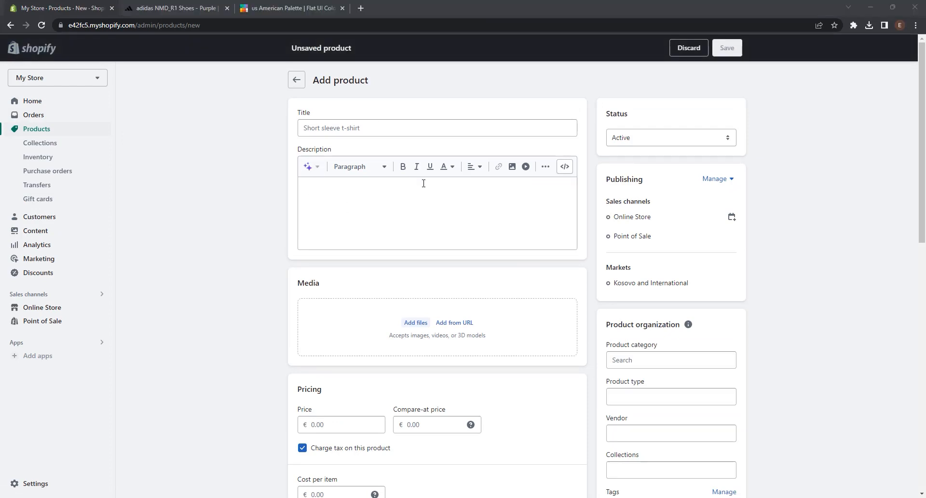
click(378, 127)
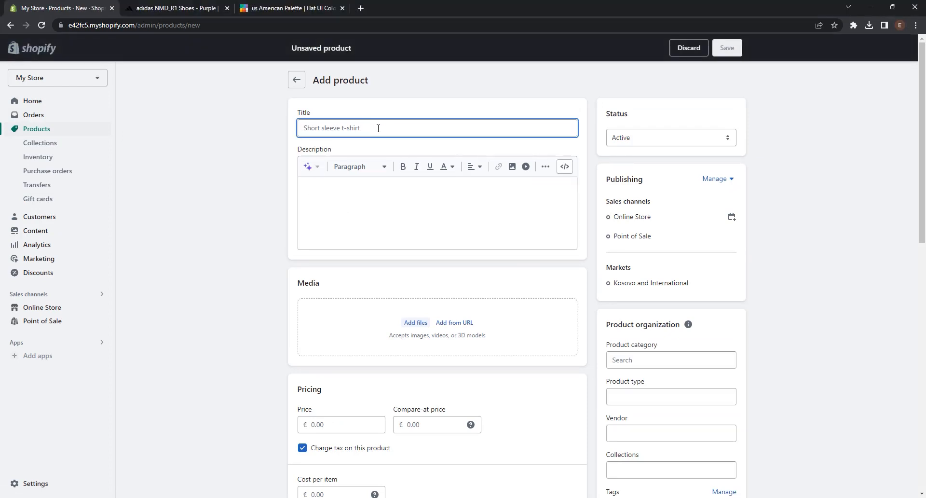
text(NMD_R1 Shoes)
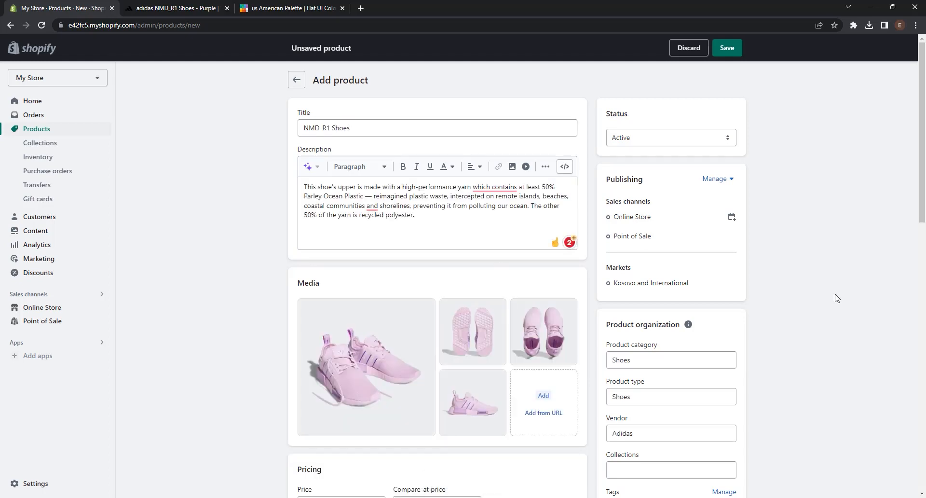
click(727, 48)
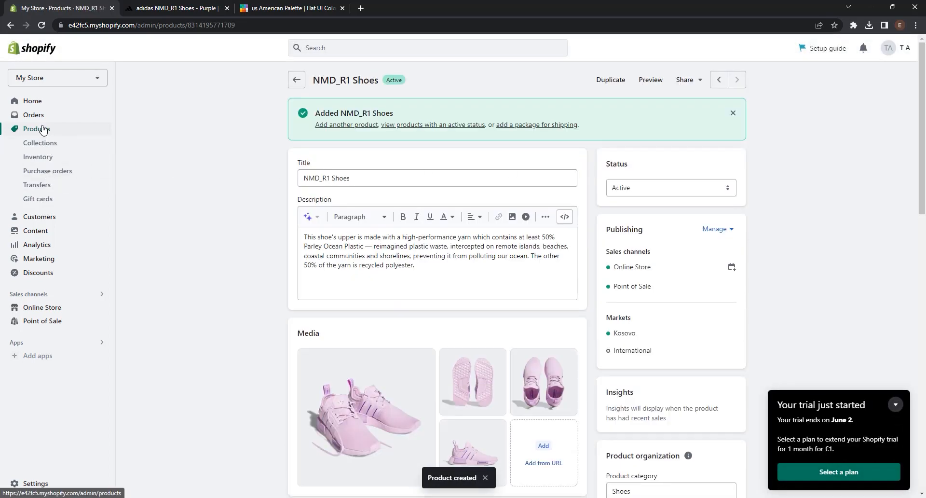
click(43, 132)
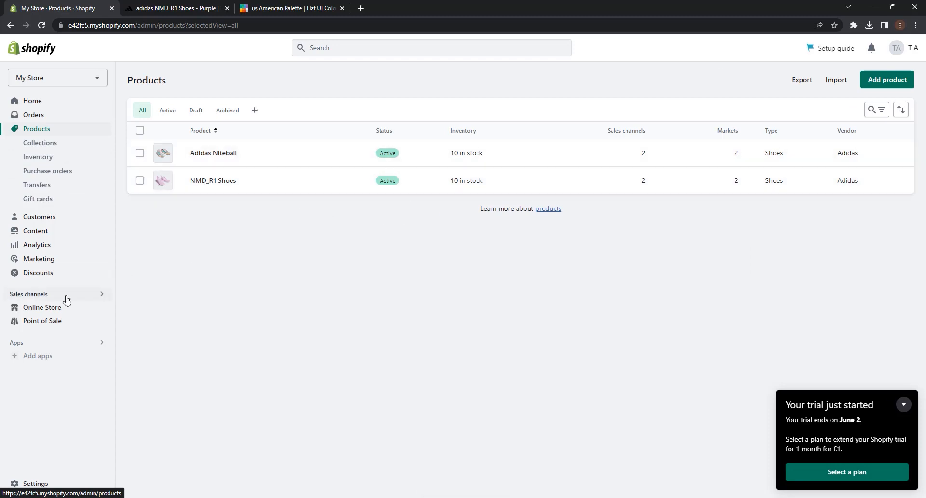
Step: Create a product template named Female Collection in the Refresh theme, based on Default product
click(54, 311)
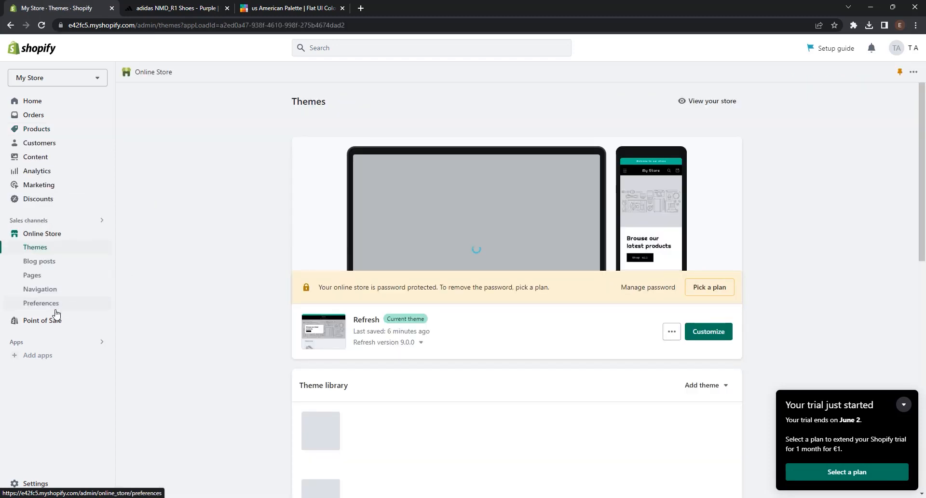
click(720, 336)
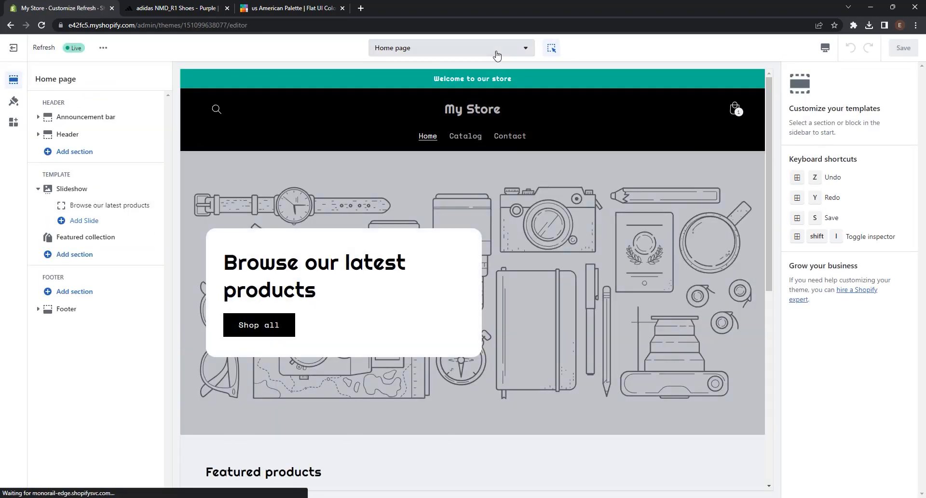
click(497, 53)
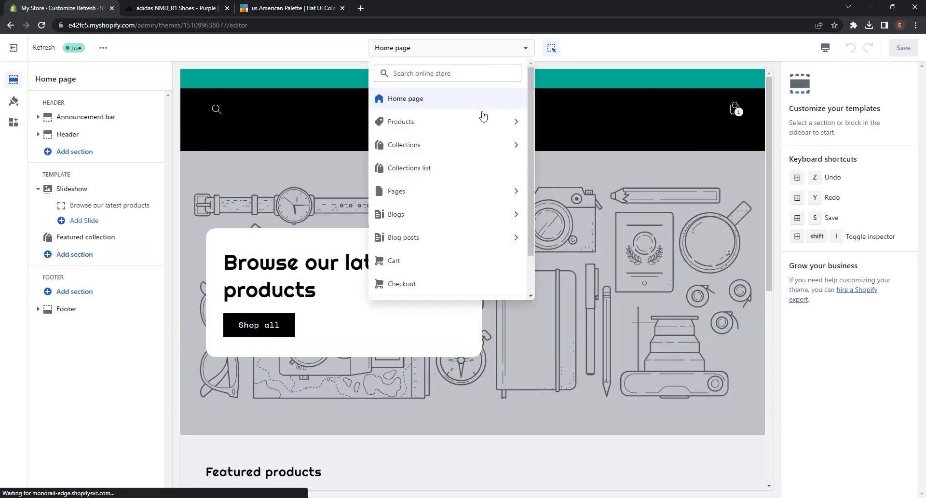
click(443, 129)
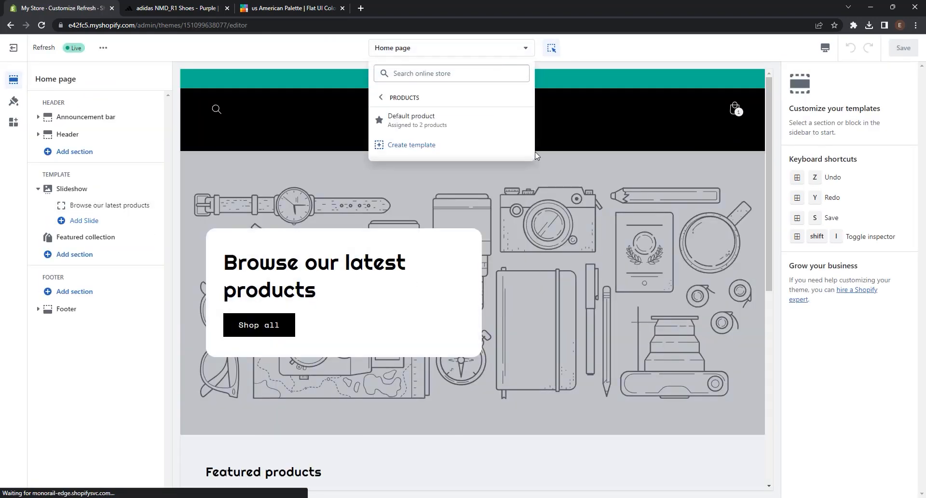
click(417, 146)
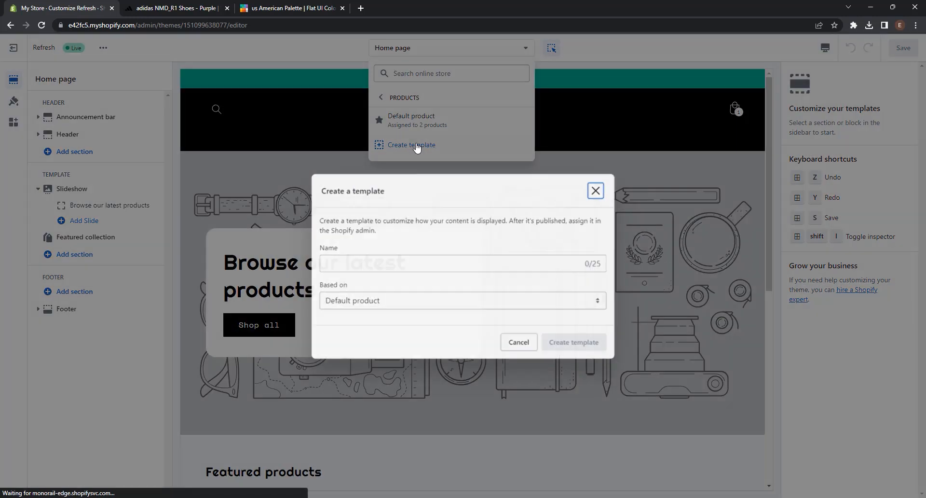
click(392, 262)
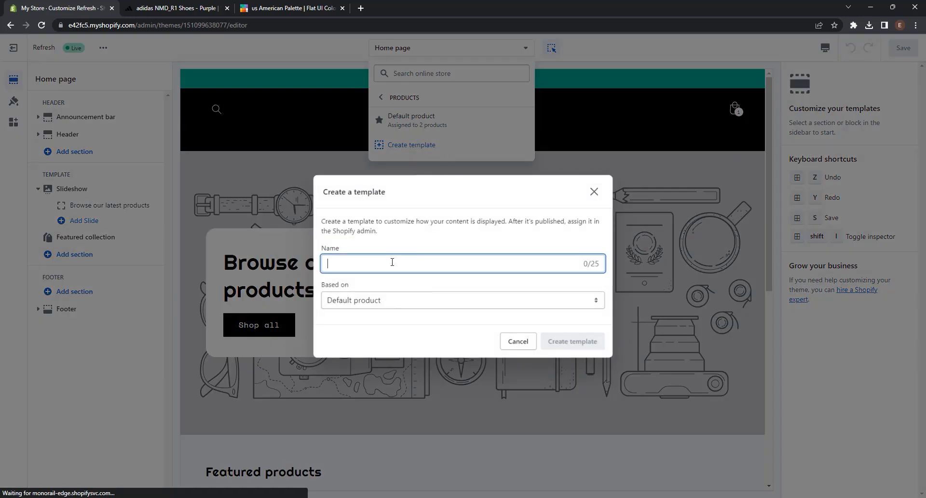
text(Female Collection)
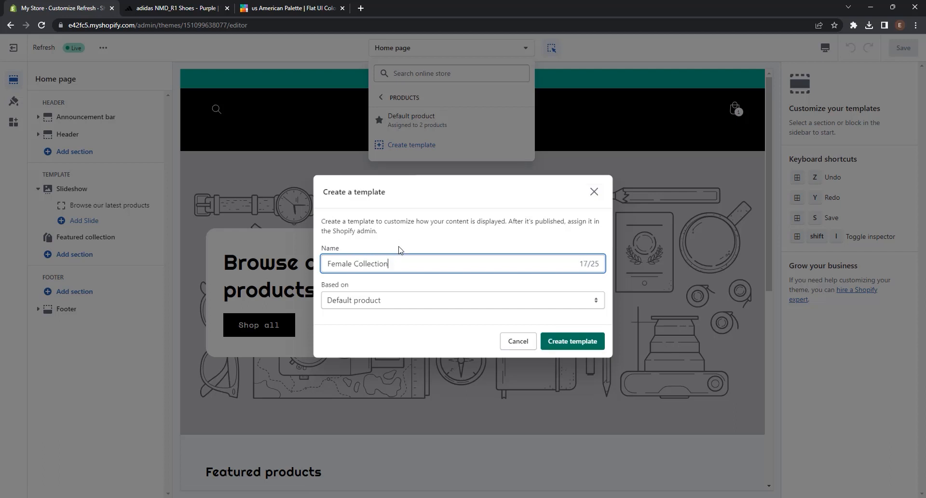
click(409, 298)
click(409, 299)
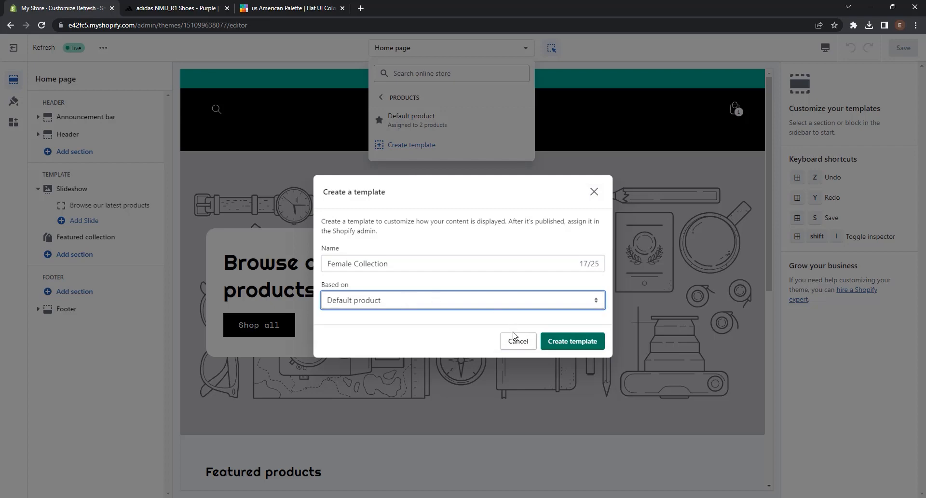
click(564, 342)
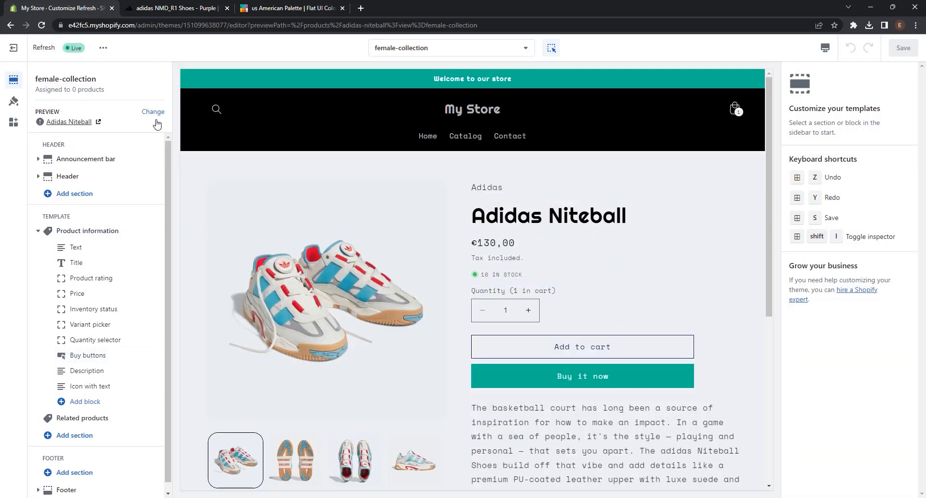
Step: Preview the female-collection template with NMD_R1 Shoes, set the product information's desktop media position to Right, and save
click(153, 112)
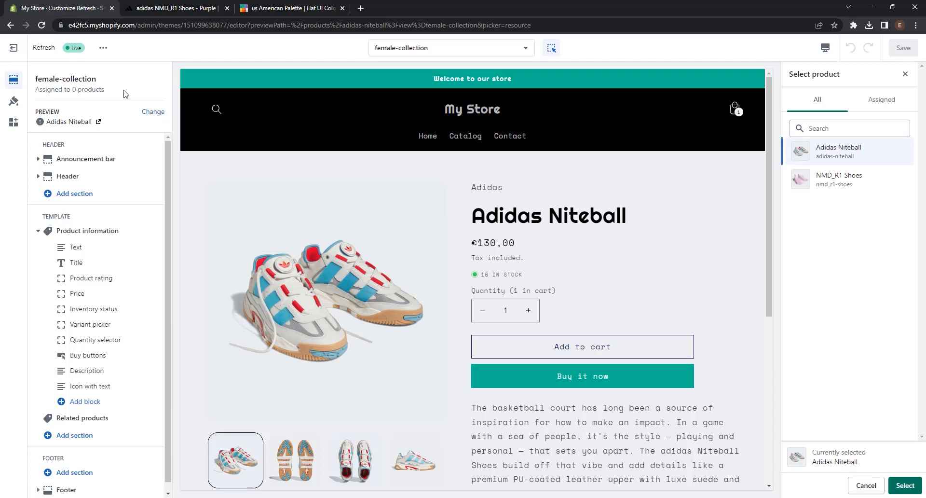
click(857, 186)
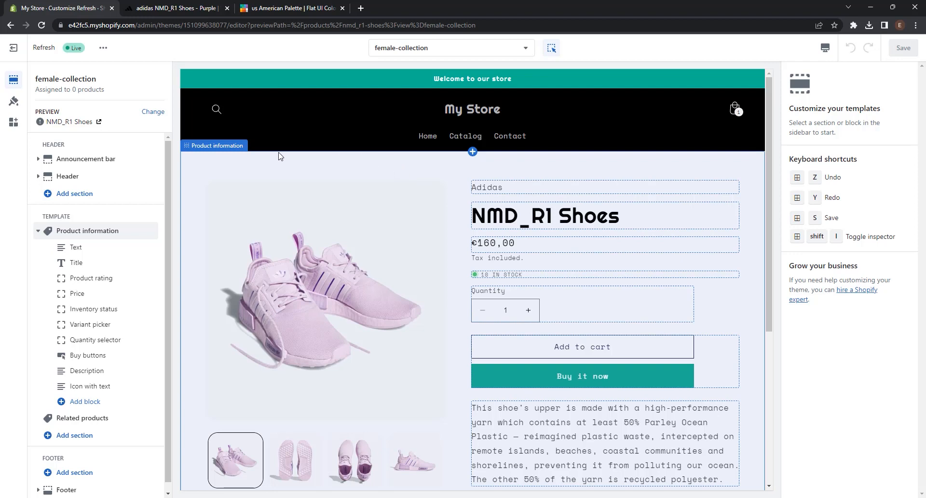
click(266, 162)
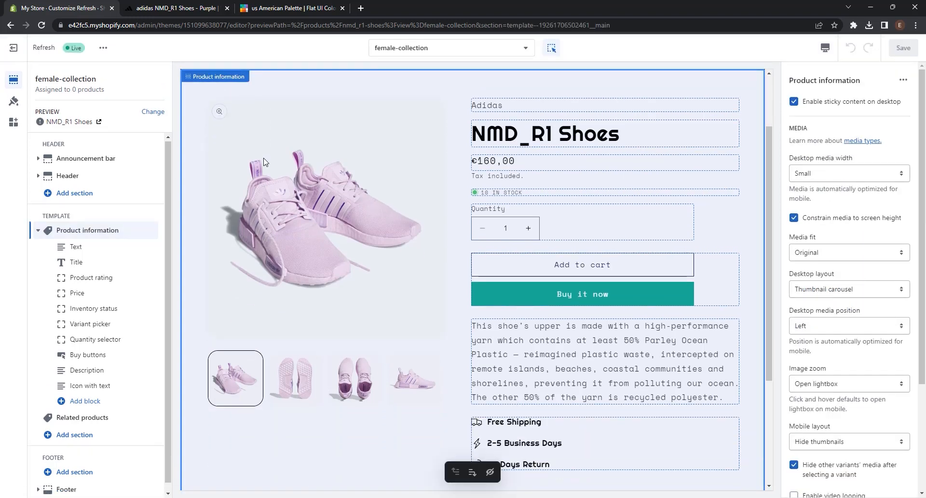
click(823, 331)
click(809, 348)
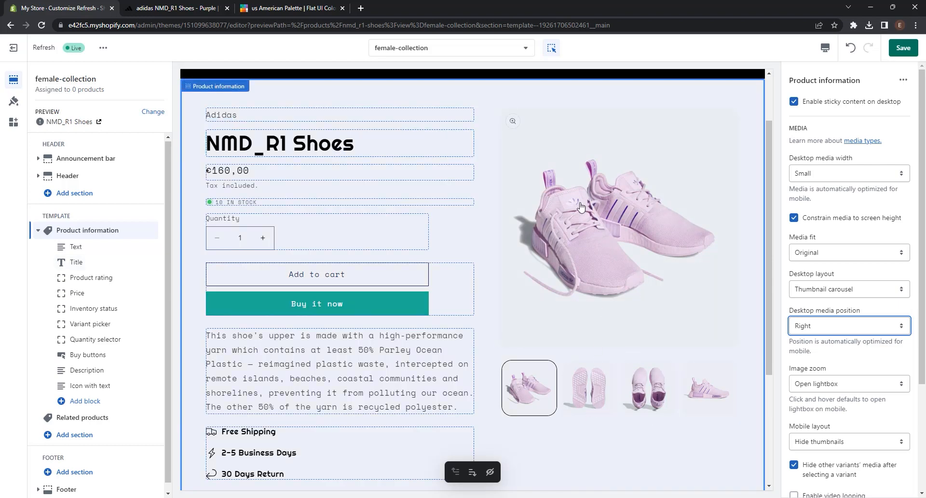
scroll(584, 287, down, 4)
scroll(587, 291, up, 6)
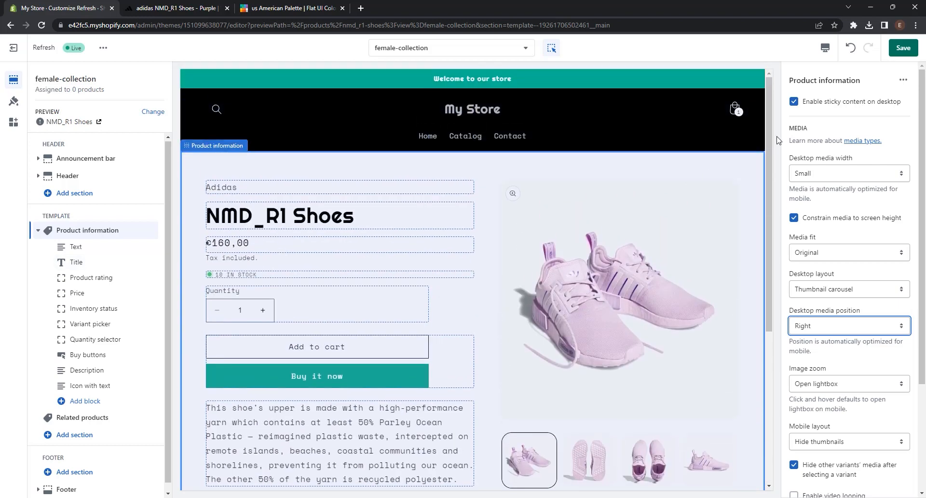
click(902, 50)
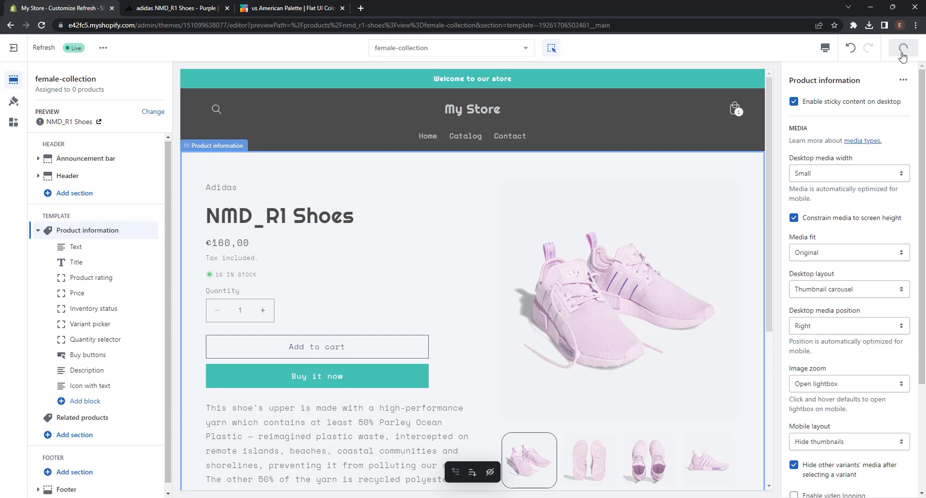
Step: Set the theme template of the NMD_R1 Shoes product to female-collection
click(14, 47)
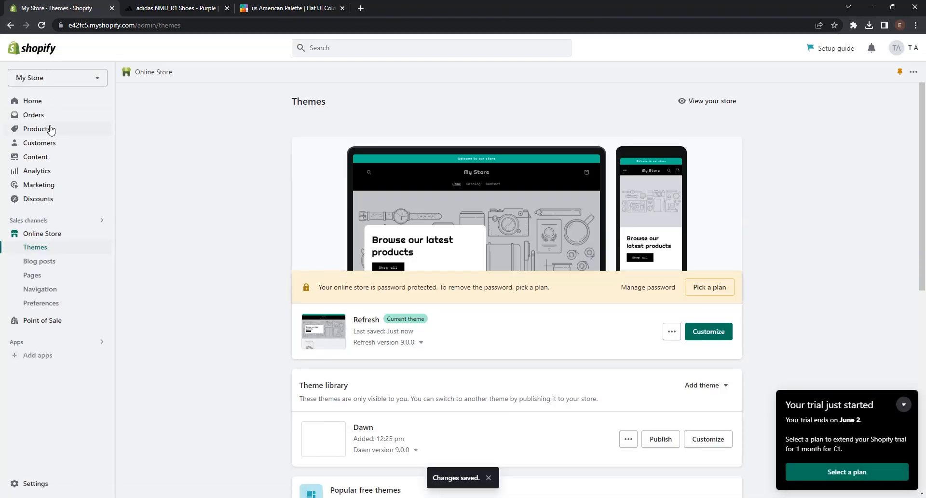
click(49, 127)
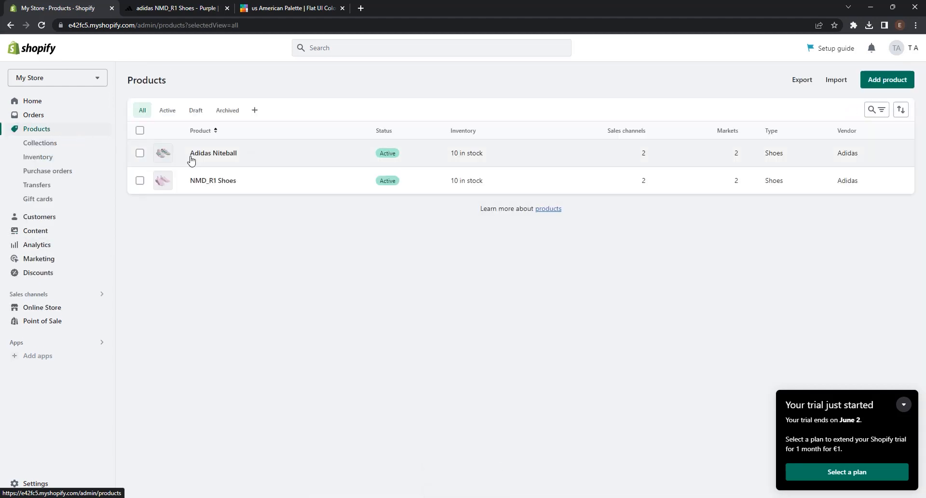
click(211, 182)
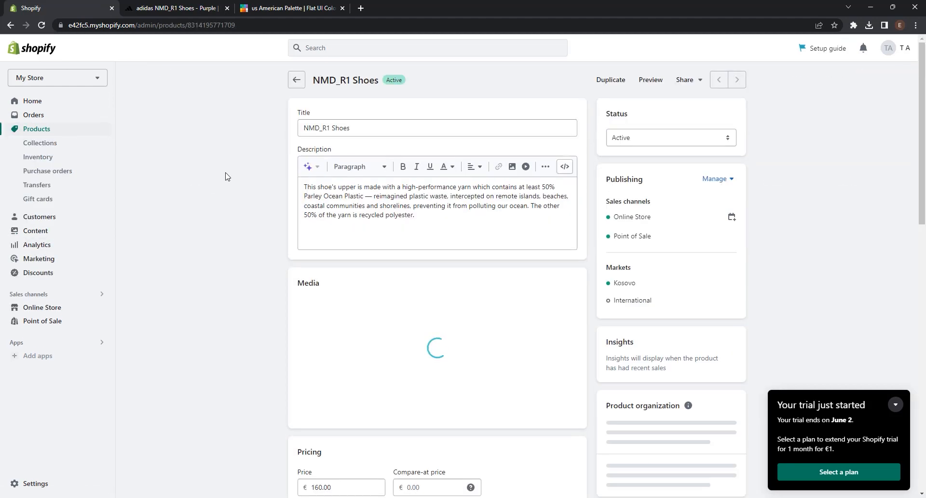
scroll(531, 274, down, 8)
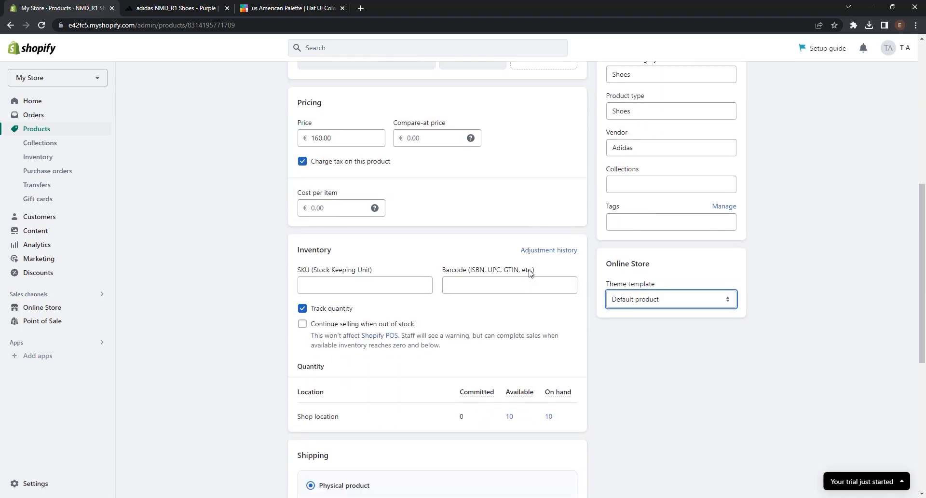
click(647, 281)
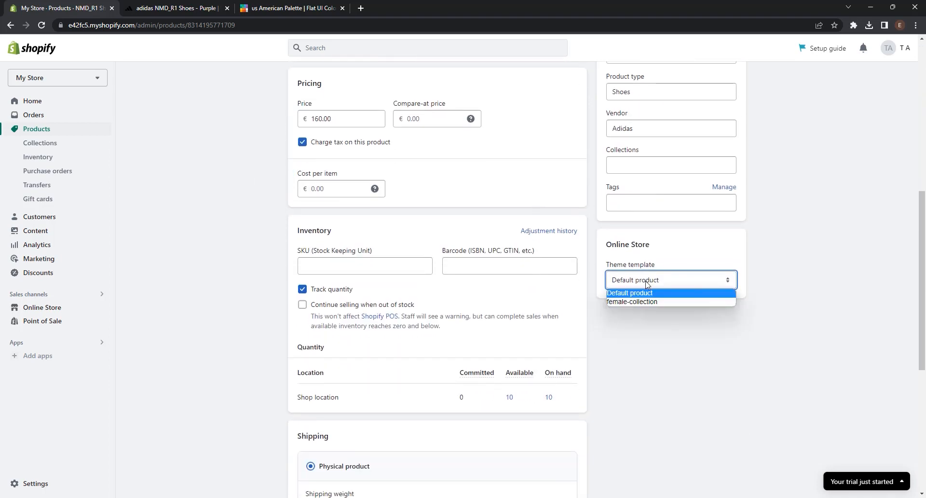
click(647, 301)
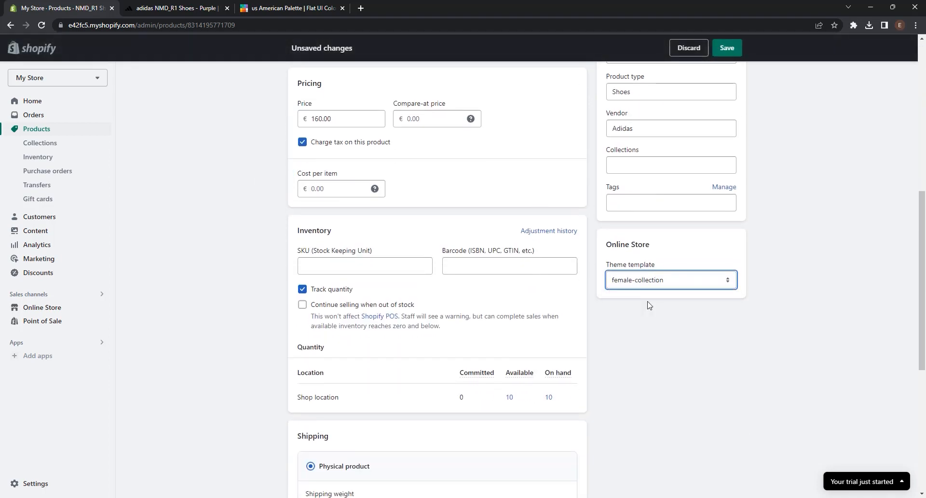
Step: Save the NMD_R1 Shoes product's template assignment and open the online store's home page
scroll(649, 304, up, 7)
click(738, 44)
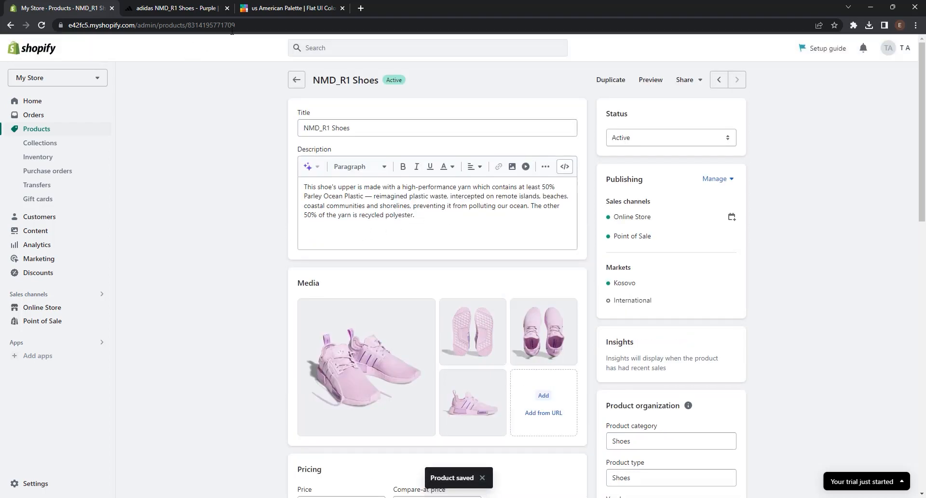
drag(235, 26, 135, 27)
key(BackSpace)
key(Return)
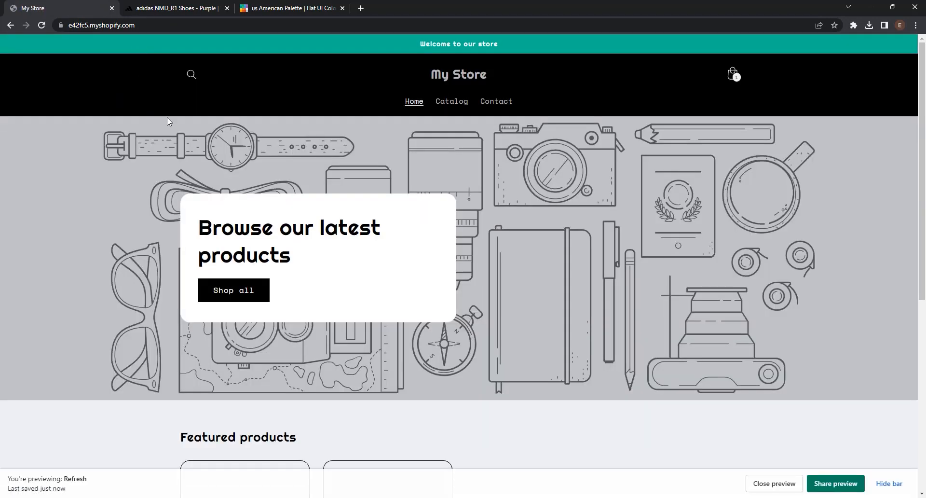
Step: View the Adidas Niteball product page from the featured products to check its layout, and return to the home page
scroll(168, 121, down, 6)
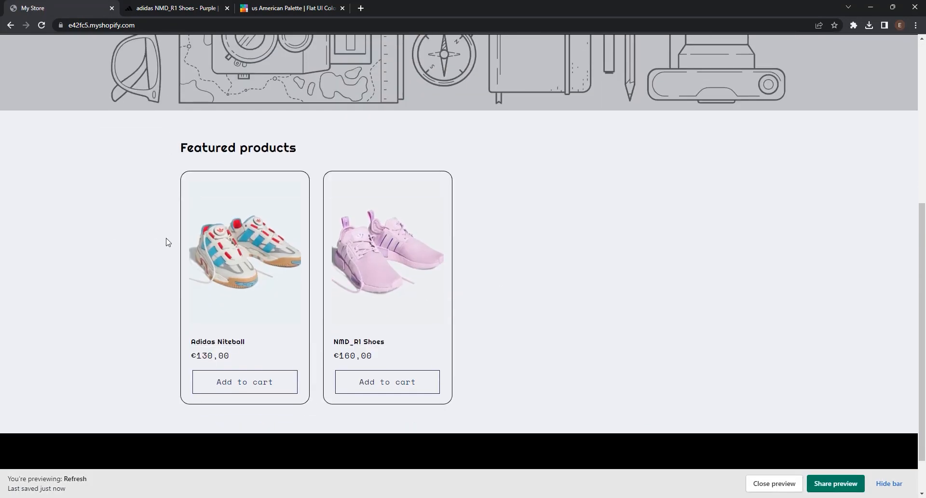
click(273, 249)
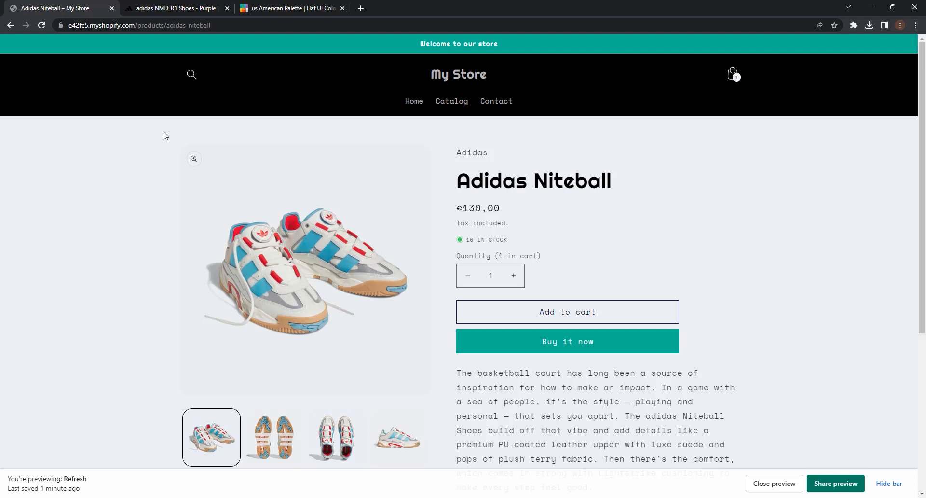
click(8, 27)
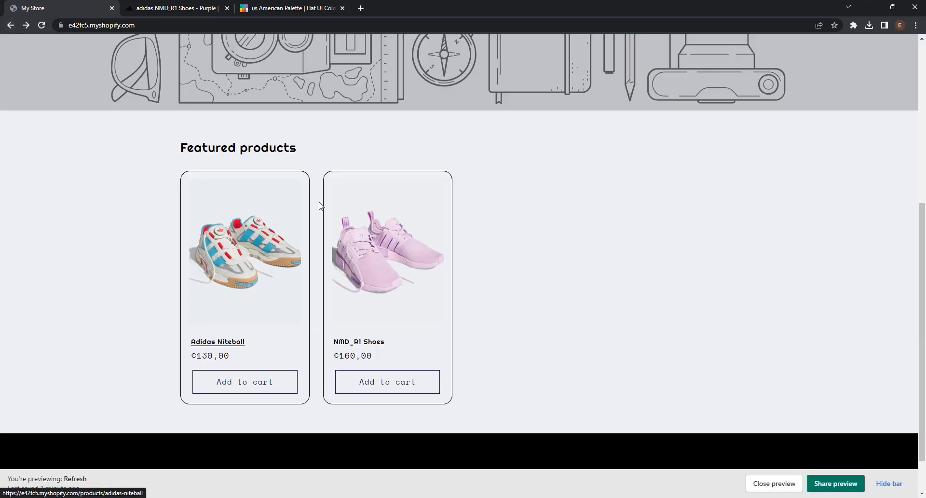
Step: Open the NMD_R1 Shoes product page from the featured products and examine its media position, description and shipping information
click(373, 246)
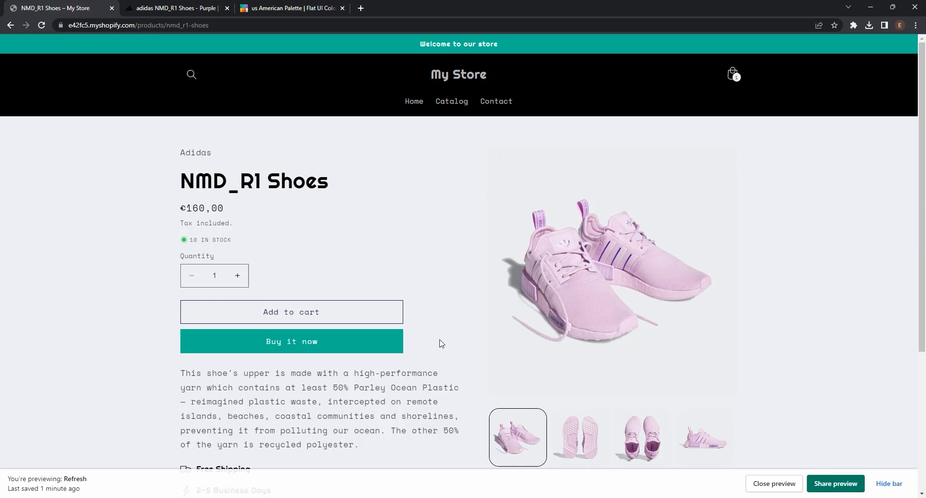
scroll(781, 261, down, 5)
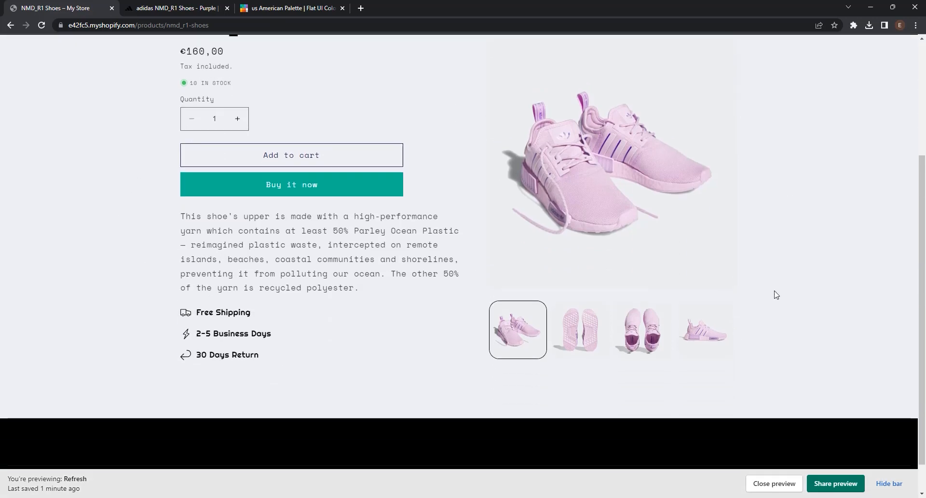
scroll(675, 299, up, 5)
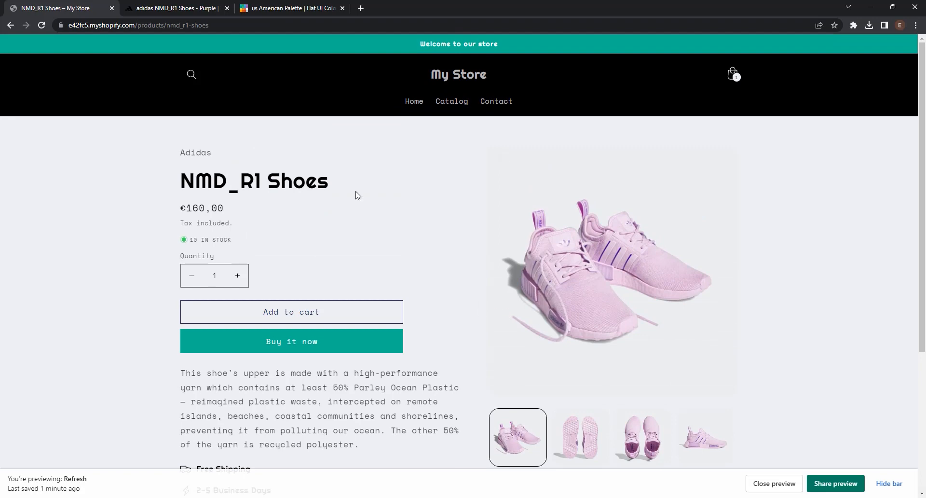
scroll(299, 212, down, 5)
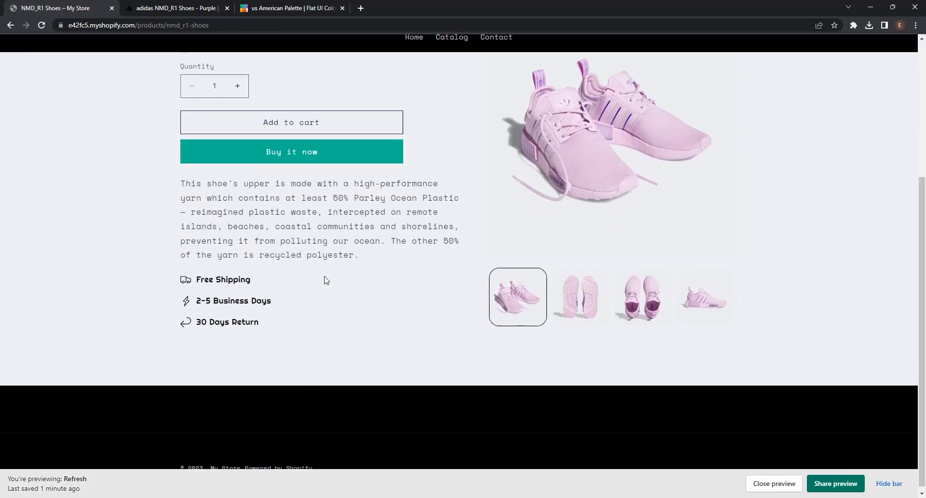
scroll(532, 322, up, 5)
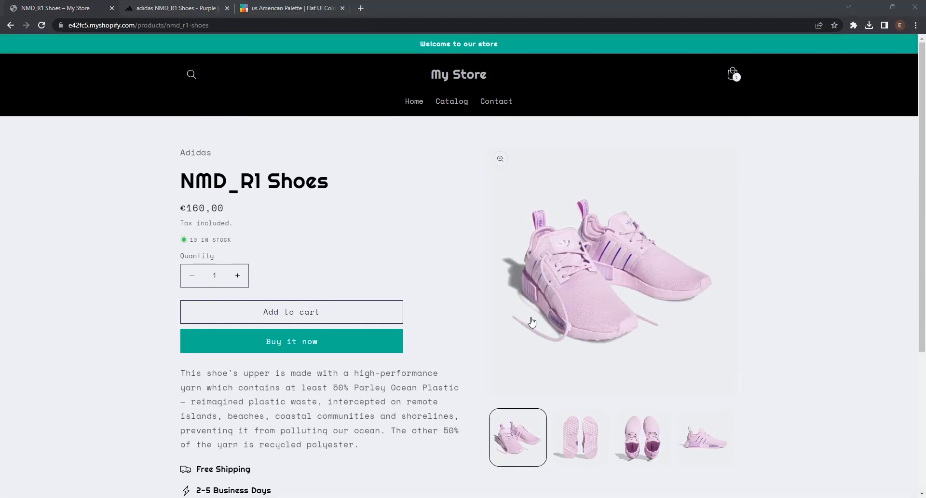